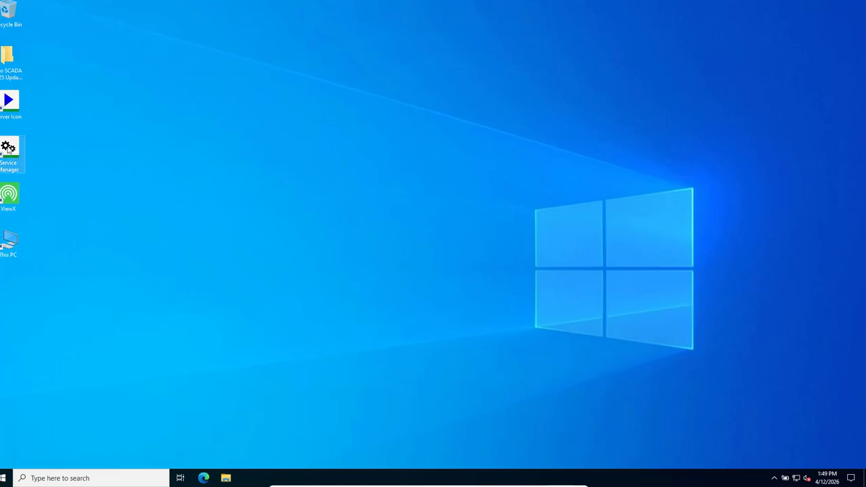
Check the servers in the service manager, then launch the ViewX client
double_click(8, 150)
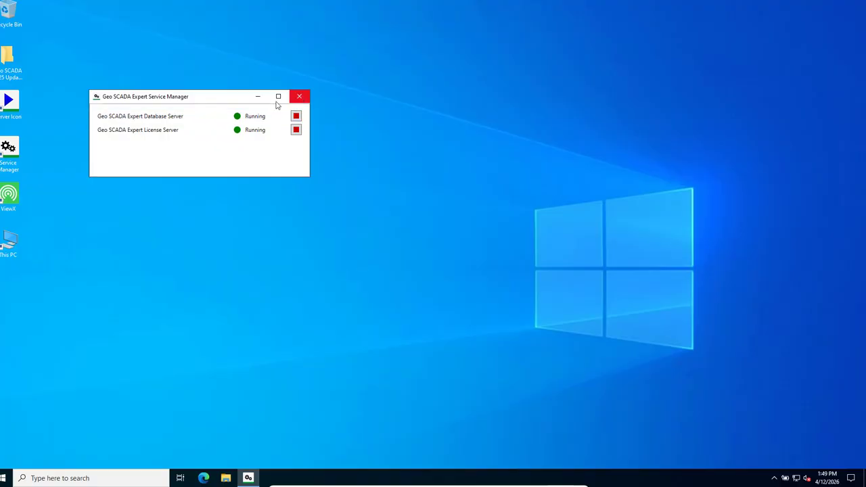
click(301, 98)
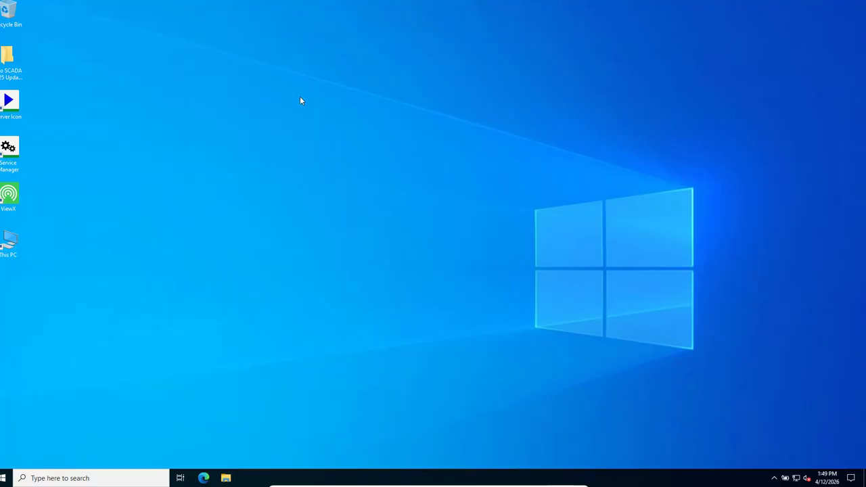
double_click(9, 196)
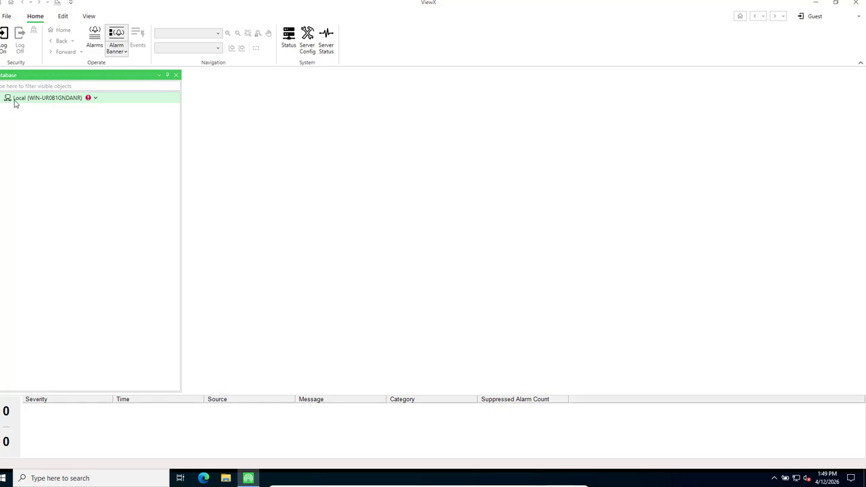
Log on to the Local system with the administrator user name and password
click(90, 99)
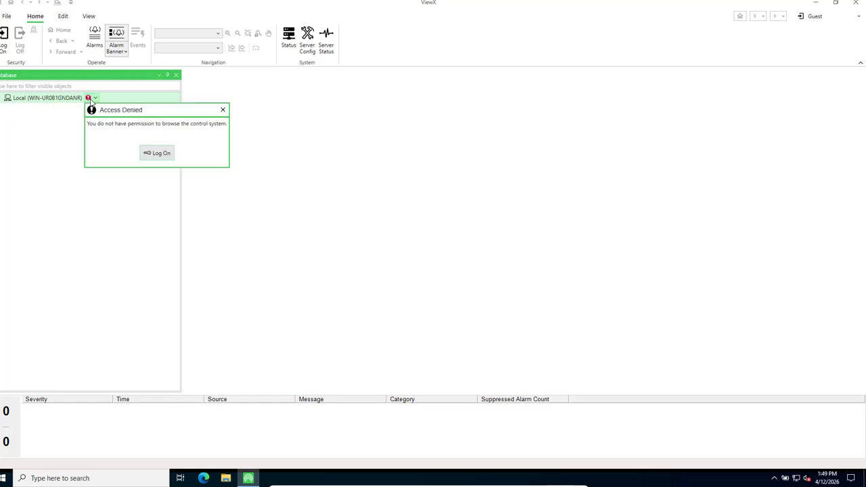
click(157, 155)
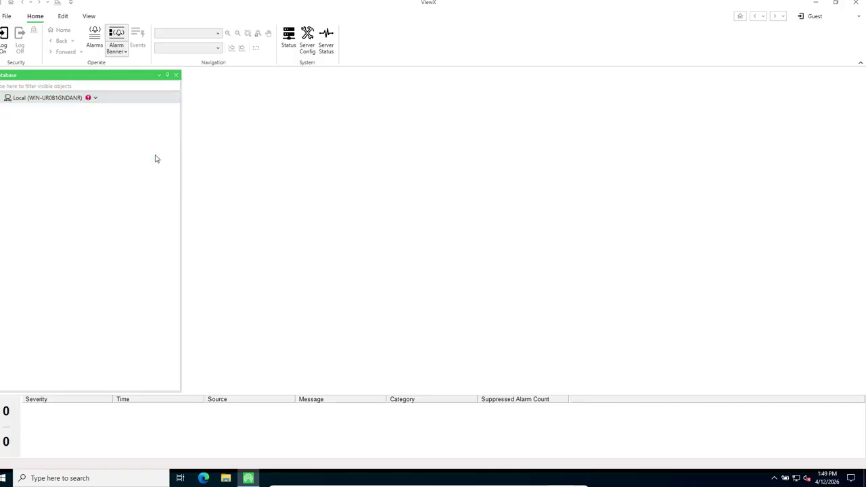
text(admin)
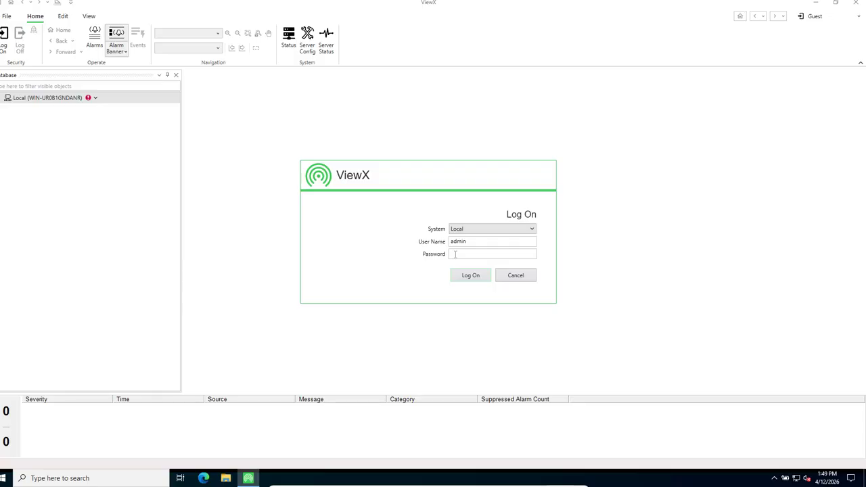
click(455, 254)
text(•••••••••••)
key(BackSpace)
key(BackSpace)
key(BackSpace)
key(BackSpace)
key(BackSpace)
key(BackSpace)
key(BackSpace)
key(BackSpace)
key(BackSpace)
key(BackSpace)
key(BackSpace)
text(•••••••••••)
click(464, 276)
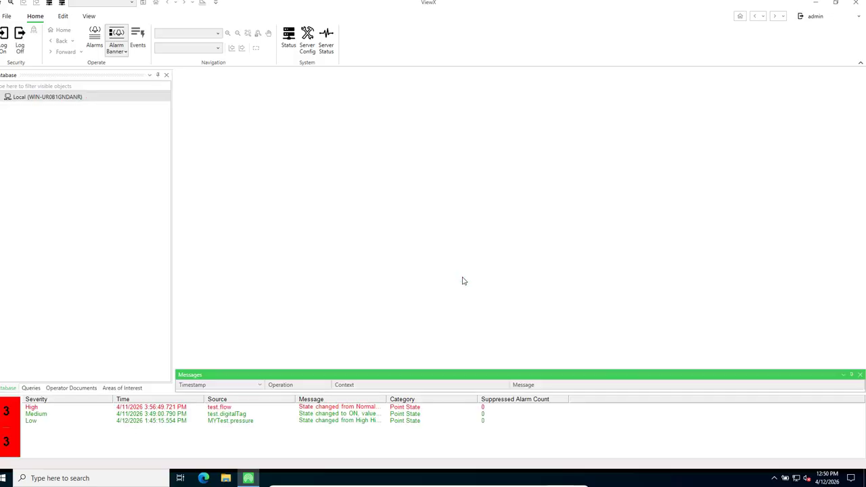
Create a new group under Local named MYNEW and expand it to reveal Default
click(2, 98)
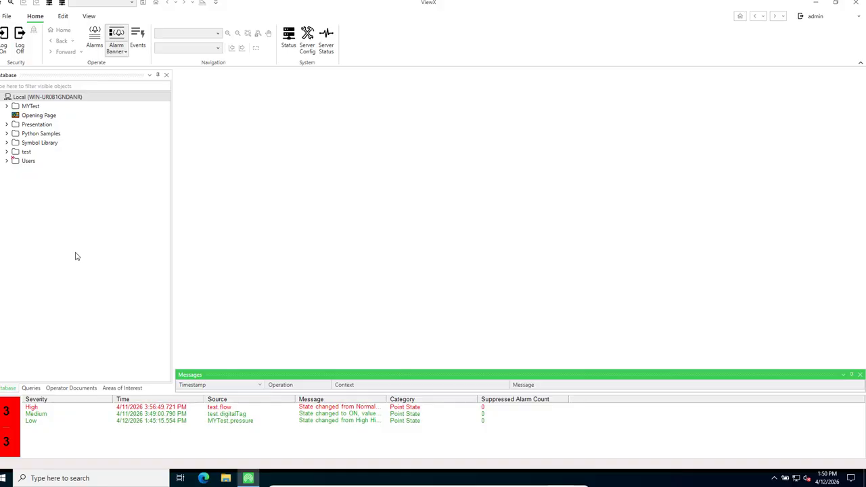
right_click(50, 99)
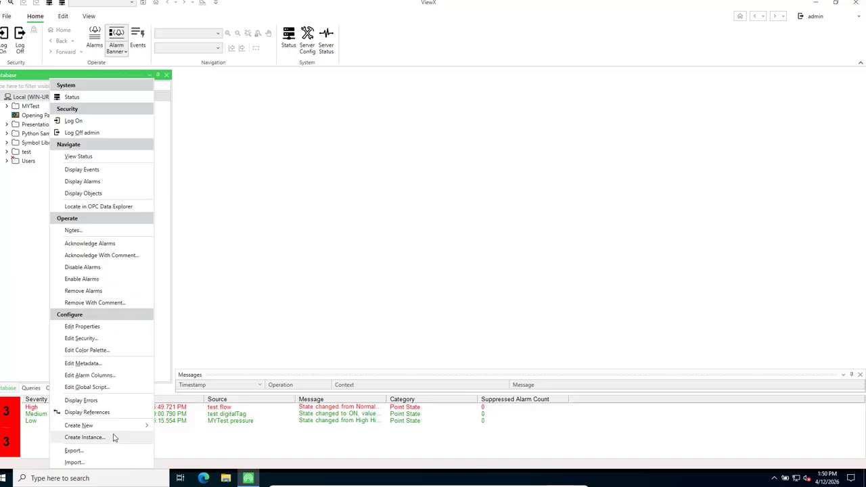
mouse_move(124, 429)
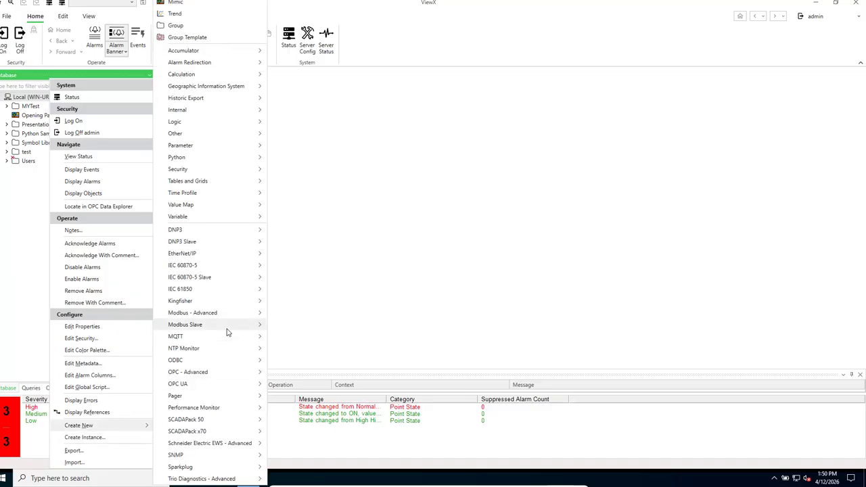
mouse_move(210, 91)
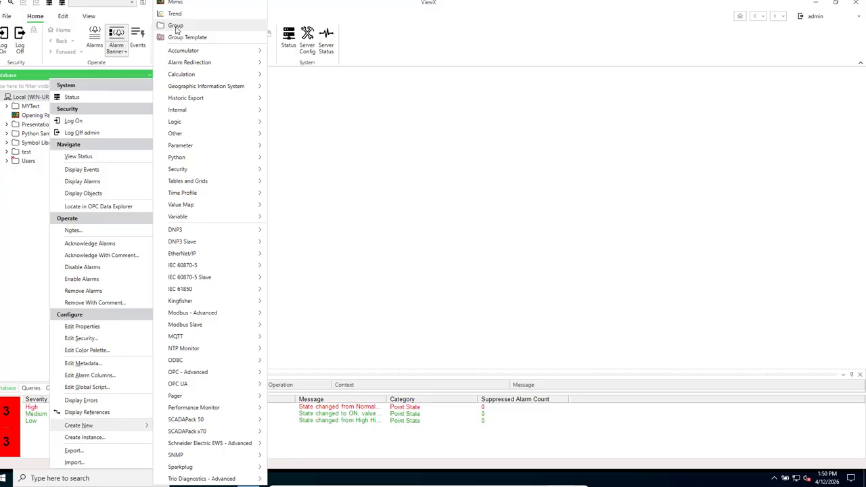
click(176, 27)
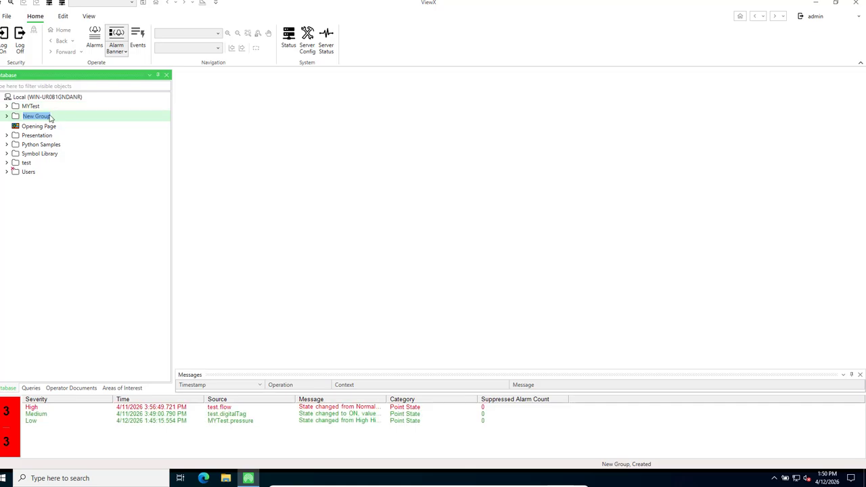
text(MYNEW)
key(Return)
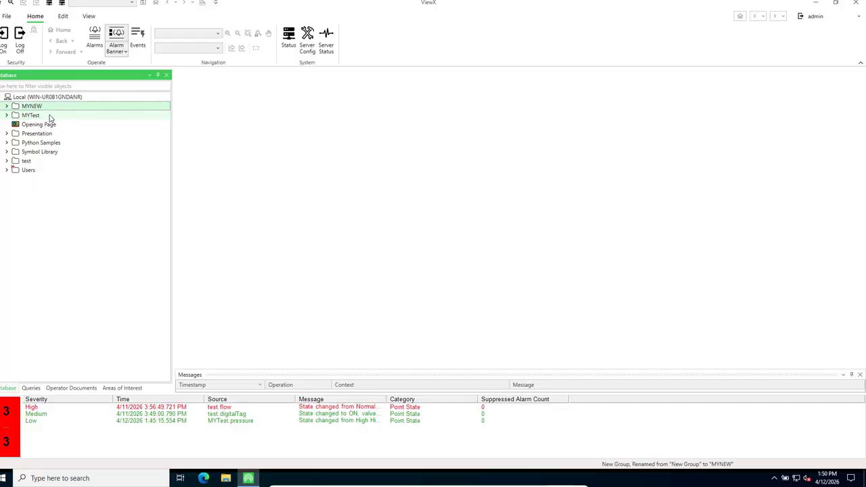
click(7, 107)
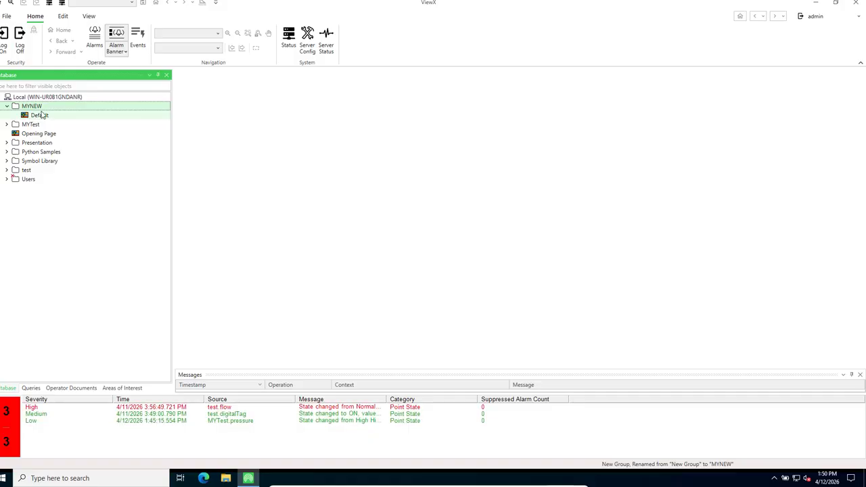
Add an internal analog point named analog1 to the MYNEW group
right_click(34, 108)
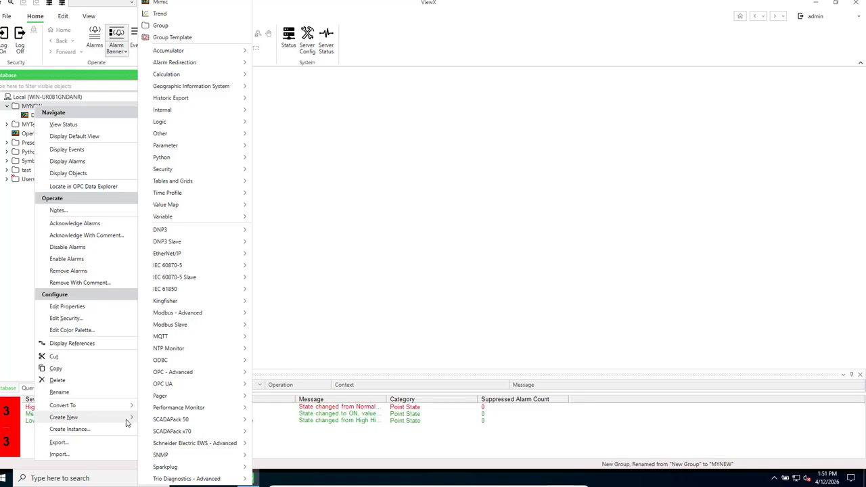
mouse_move(207, 122)
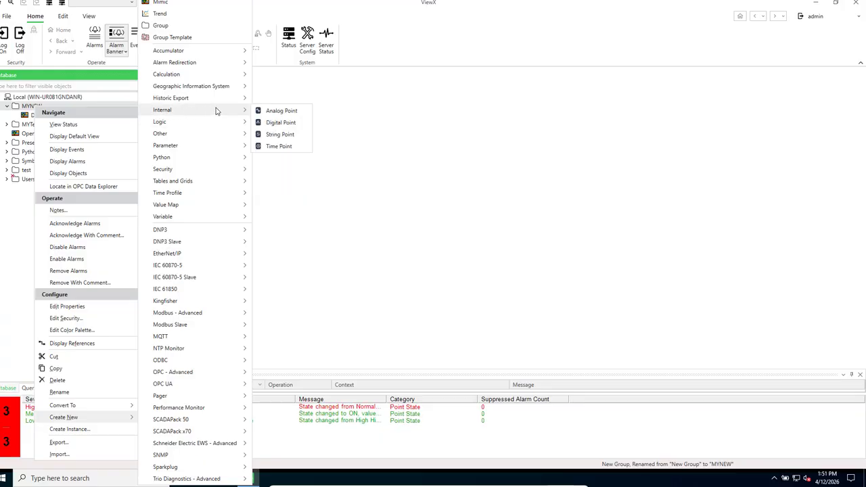
click(280, 115)
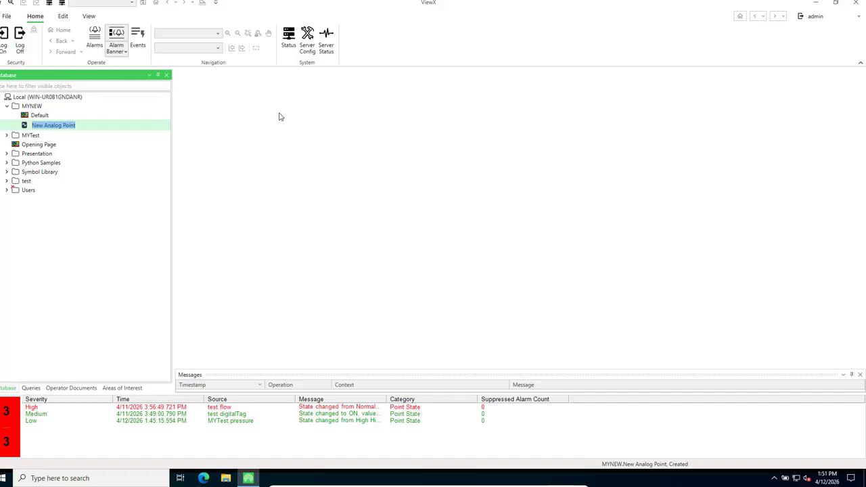
text(an)
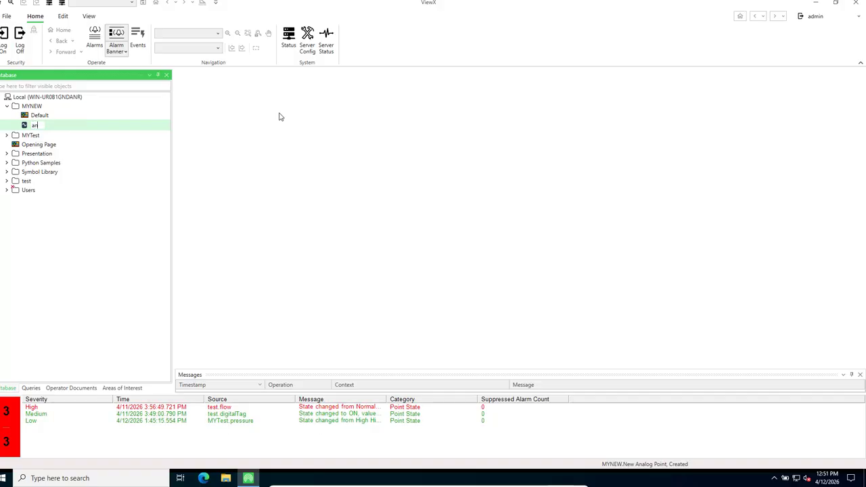
text(alog1)
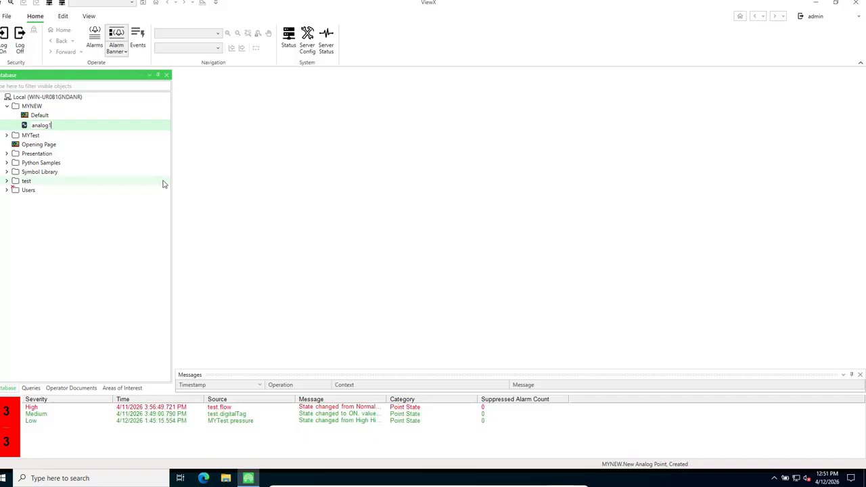
key(Return)
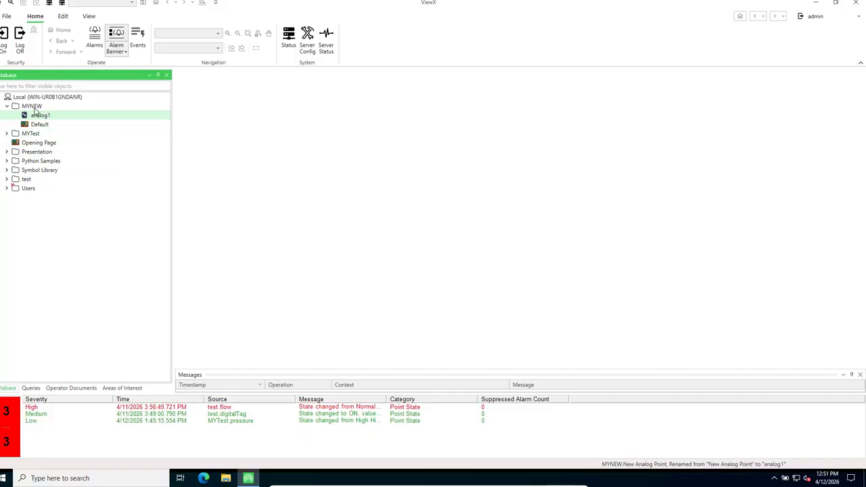
Add an internal digital point named digital 1 to the MYNEW group
click(33, 106)
right_click(33, 107)
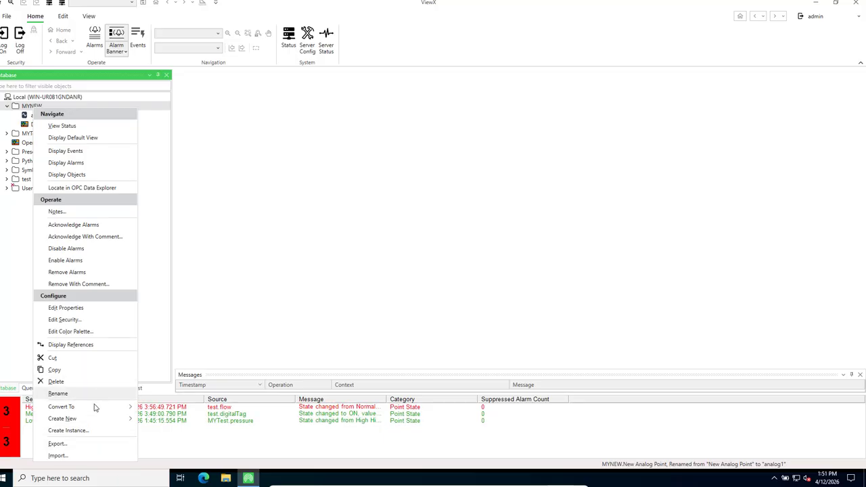
mouse_move(105, 423)
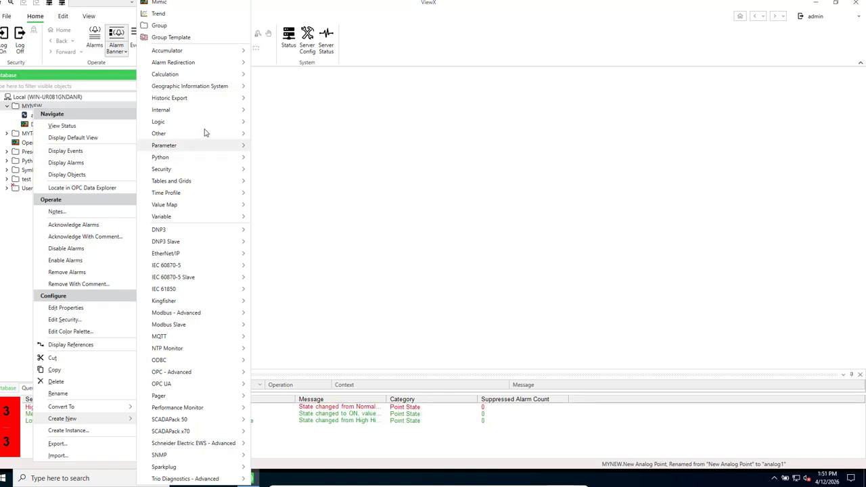
mouse_move(247, 112)
click(271, 123)
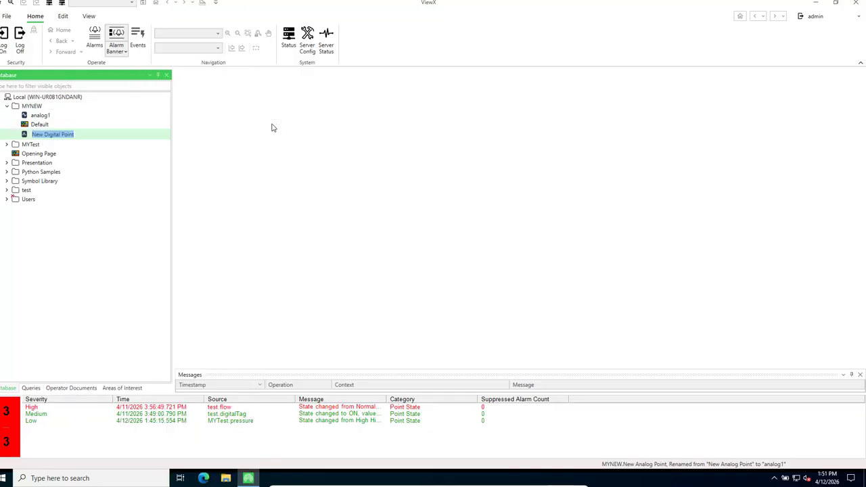
text(di)
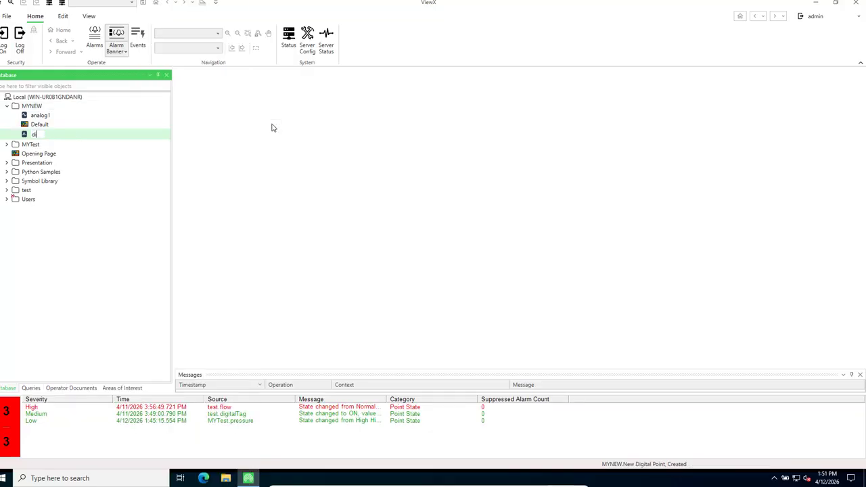
text(gital 1)
key(Return)
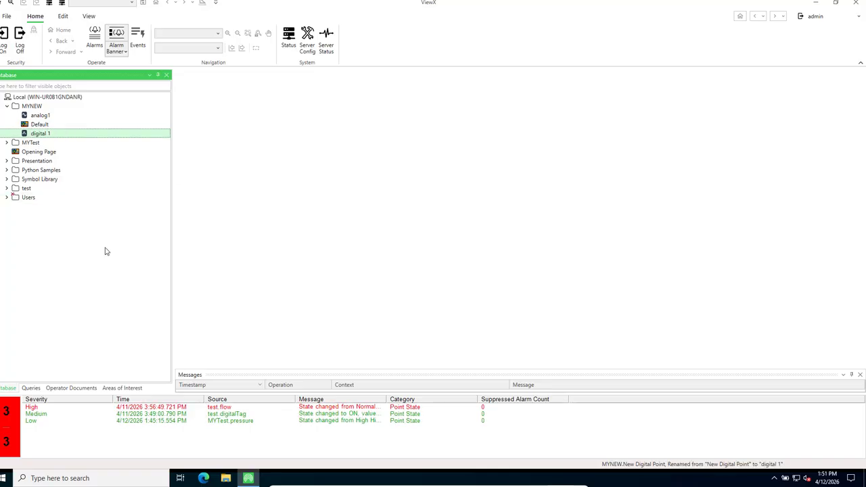
Make both digital 1 states Events, with State 0 Medium and State 1 High severity
double_click(41, 134)
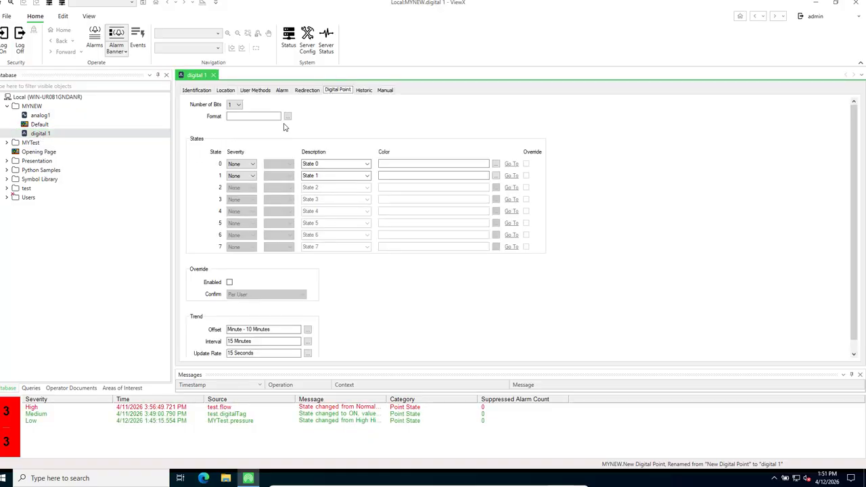
click(253, 168)
click(247, 177)
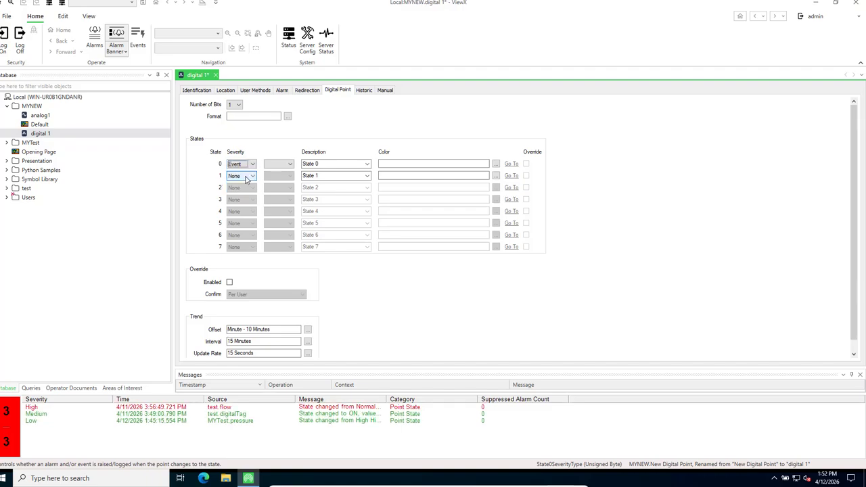
click(254, 179)
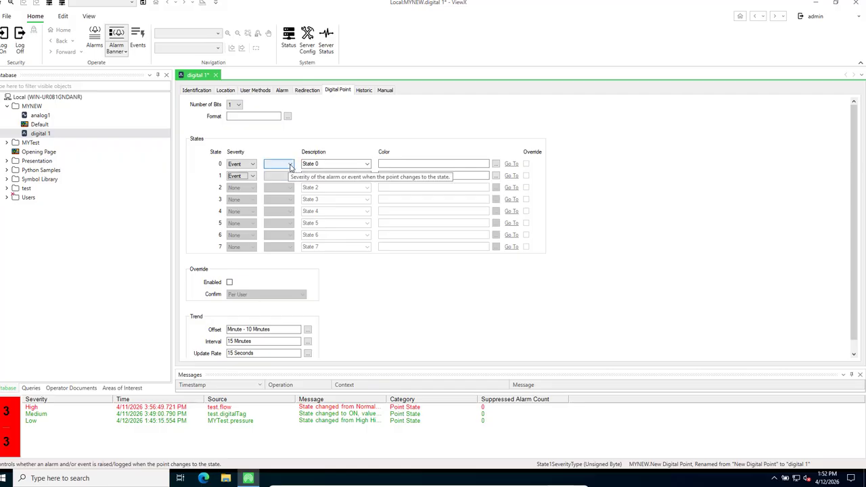
click(291, 164)
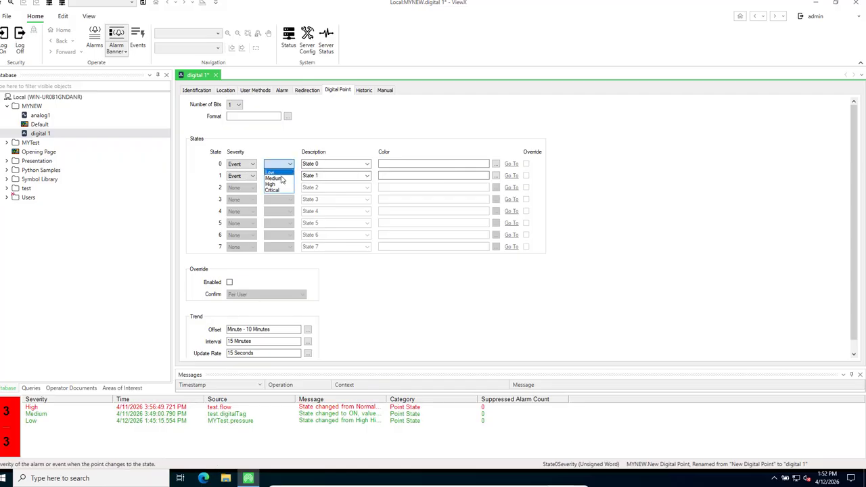
click(280, 178)
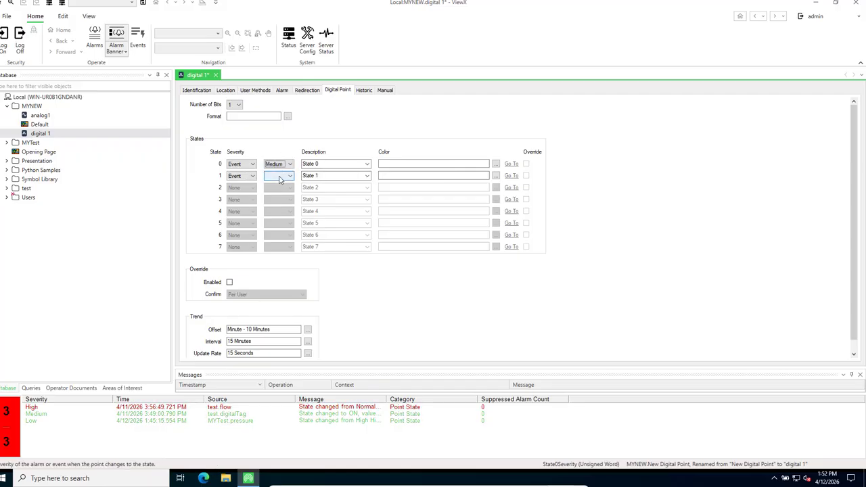
click(290, 176)
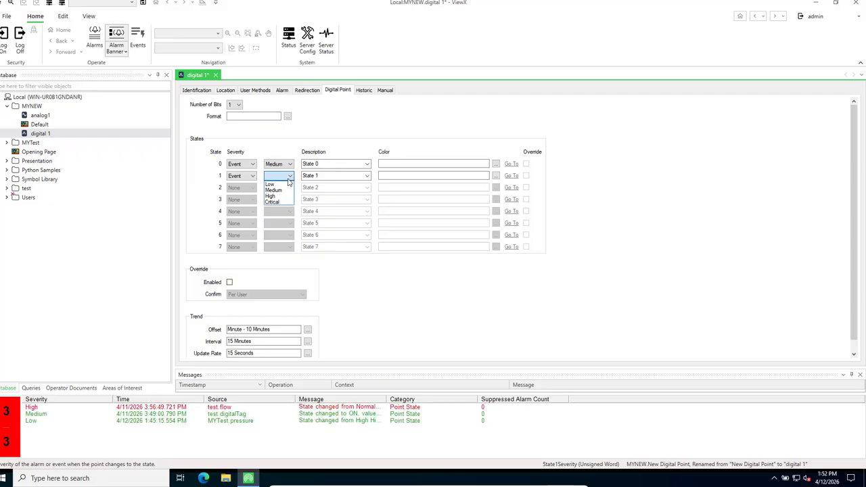
click(274, 196)
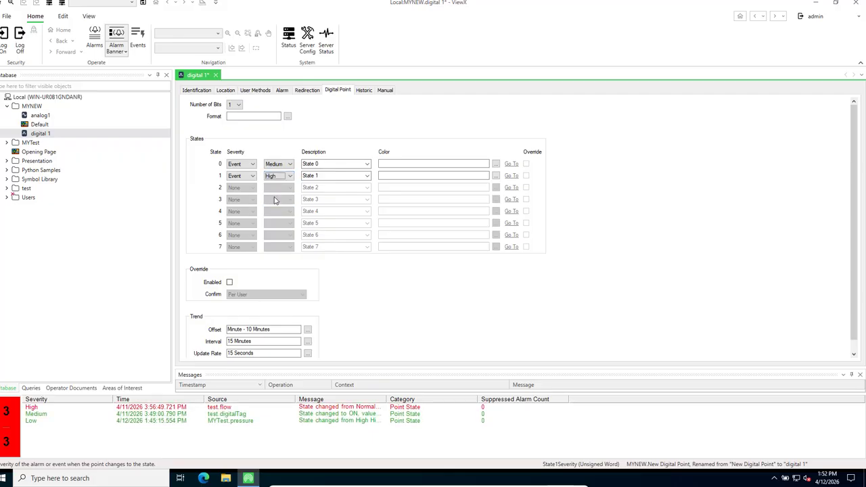
Rename the state descriptions to OFF and ON, enable historic data, and save
click(348, 164)
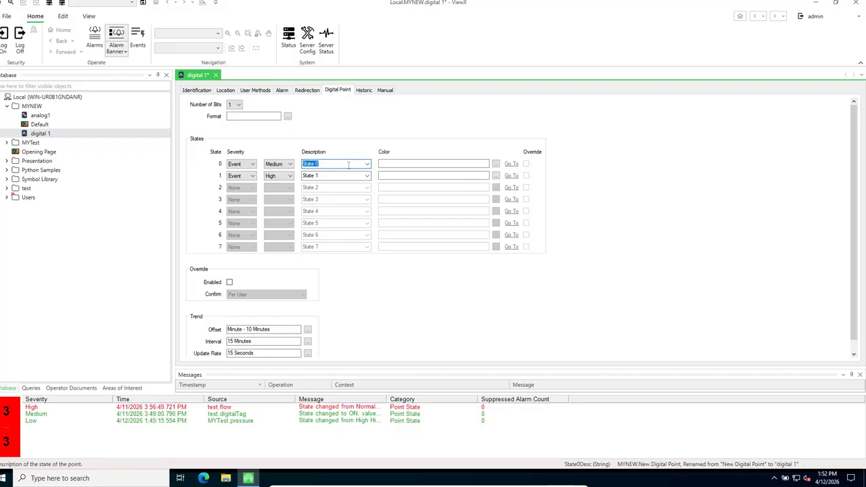
text(OFF)
click(333, 177)
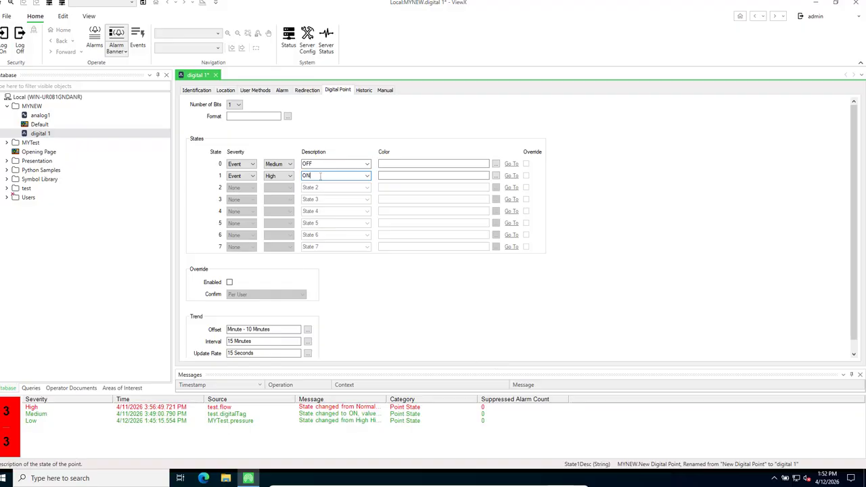
click(364, 91)
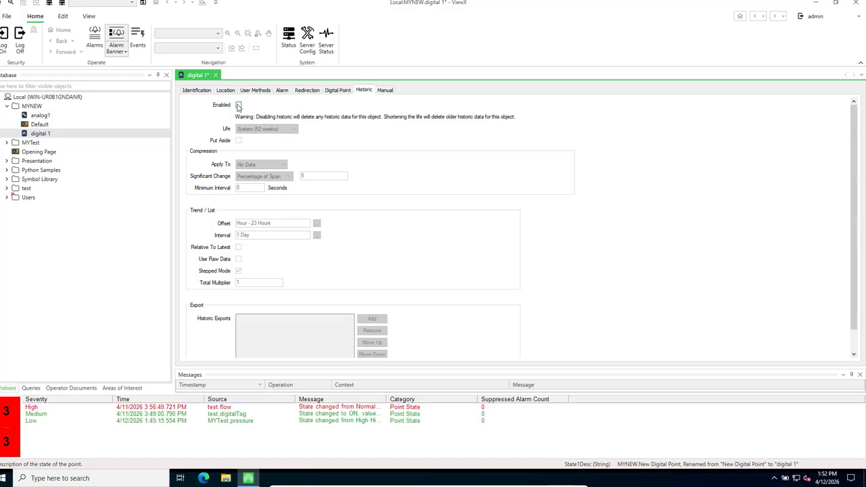
click(238, 106)
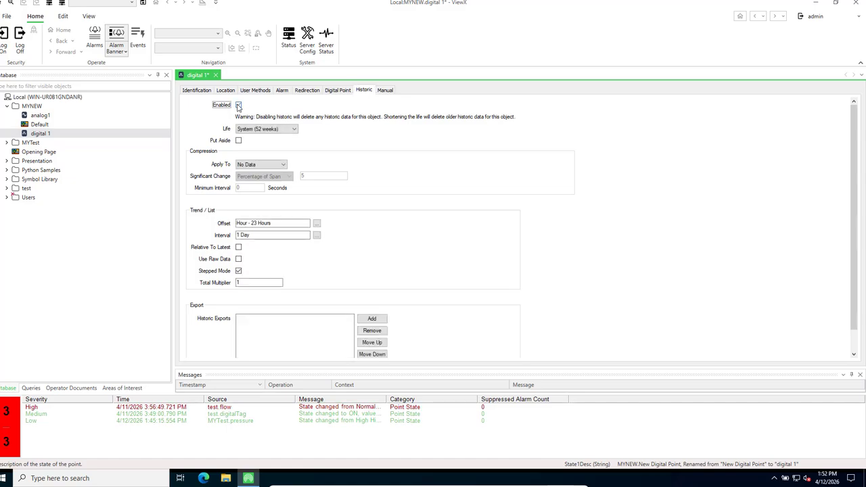
click(385, 91)
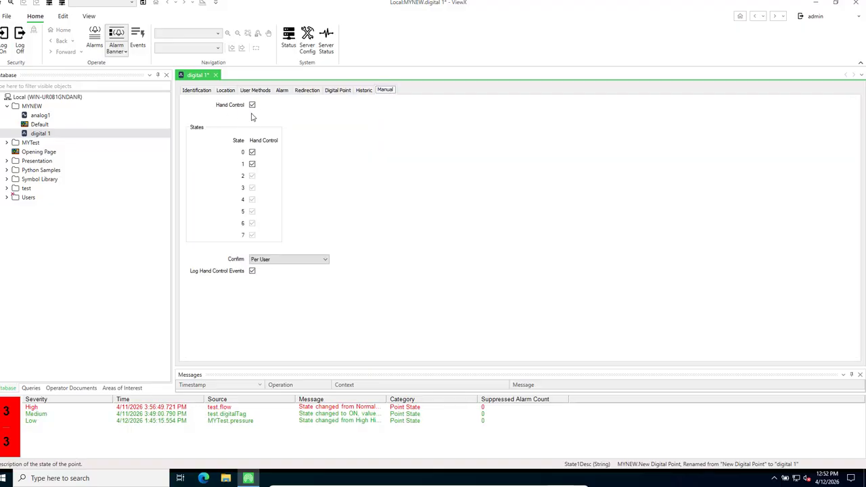
click(143, 3)
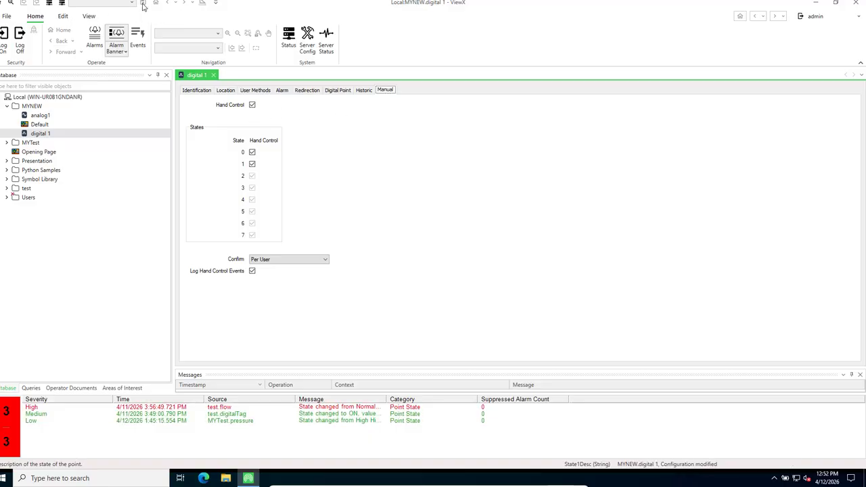
Set analog1's High High limit to 95 as an Alarm with High priority
double_click(44, 118)
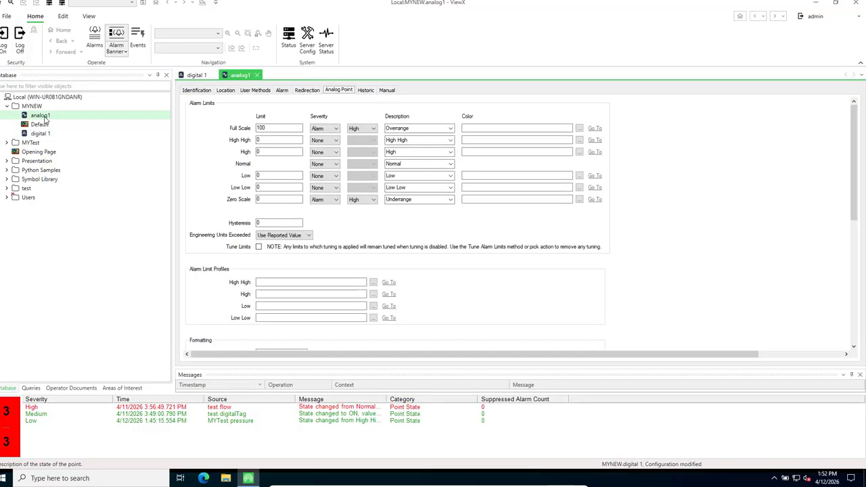
click(259, 140)
click(265, 140)
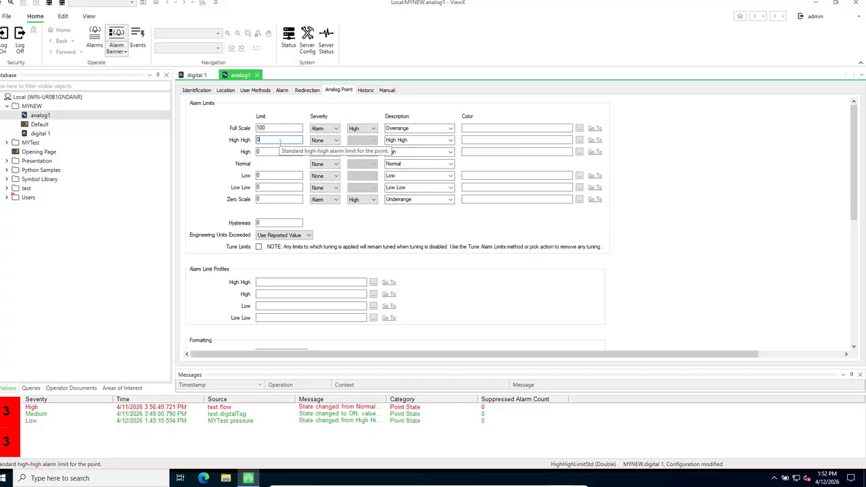
key(BackSpace)
text(90)
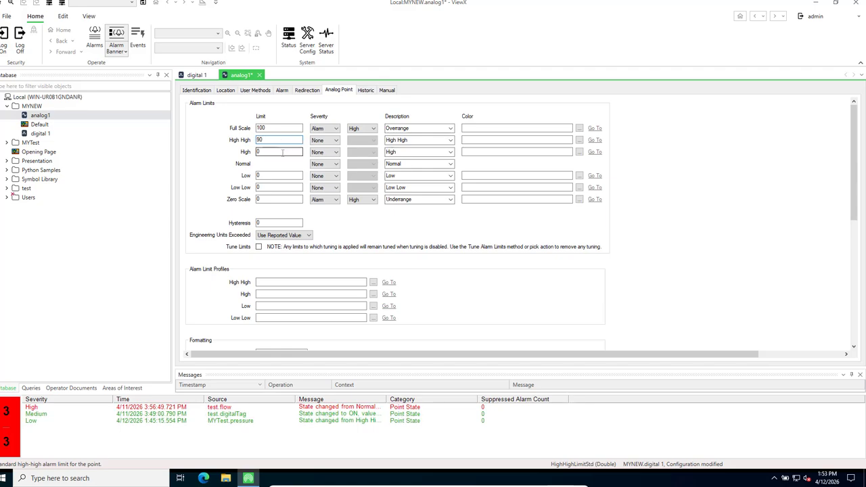
click(337, 140)
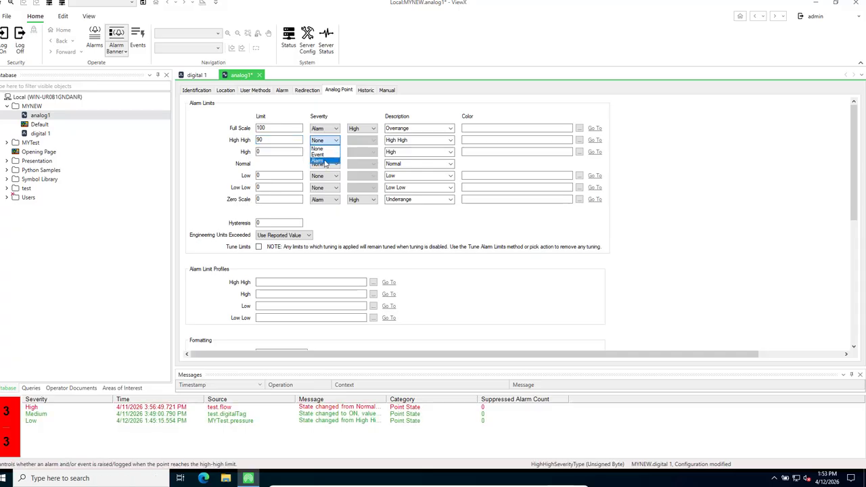
click(324, 161)
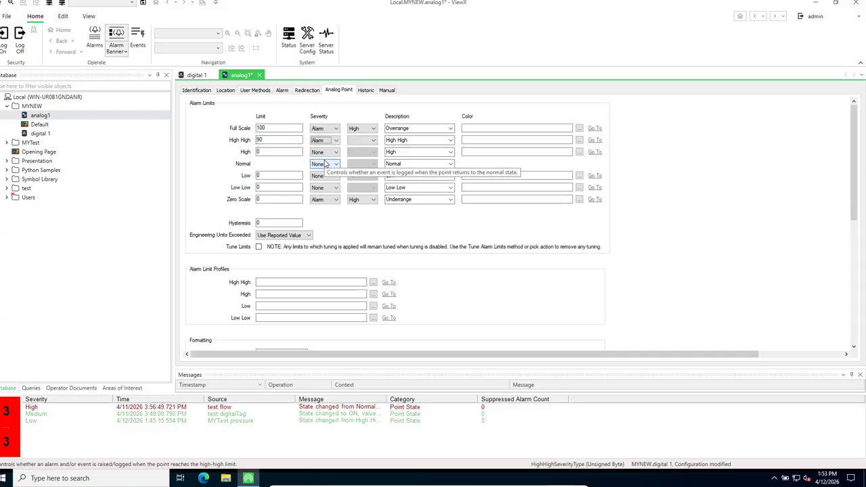
click(371, 142)
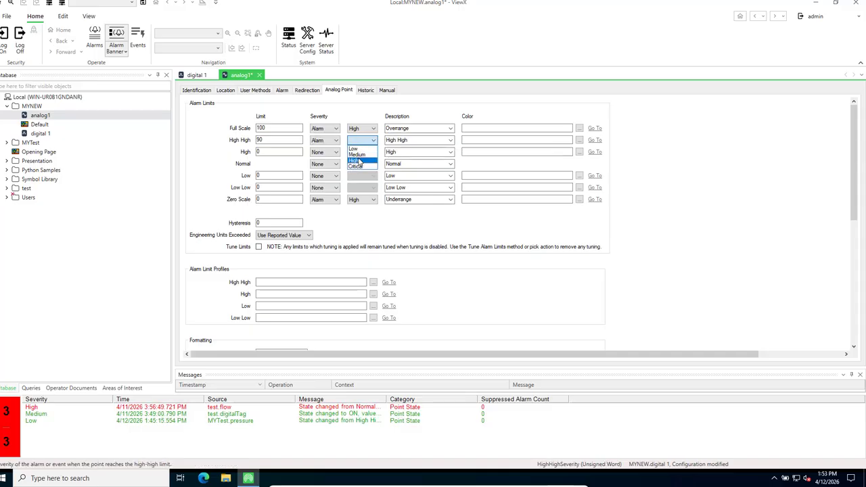
click(358, 161)
Set the High limit to 85 as a High-priority Alarm and make overrange priority Critical
click(275, 152)
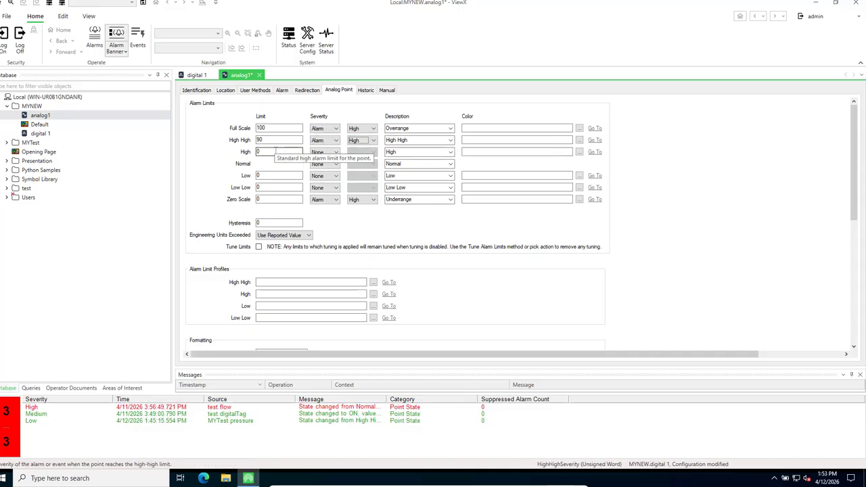
key(BackSpace)
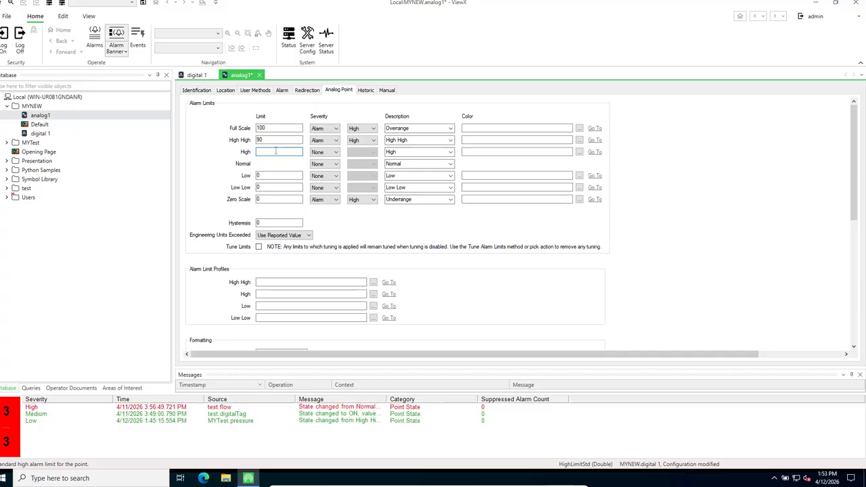
text(85)
click(273, 140)
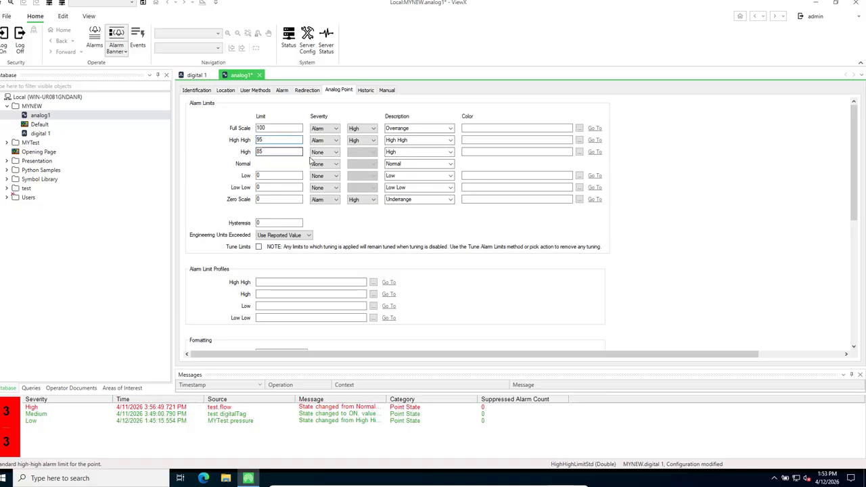
click(335, 154)
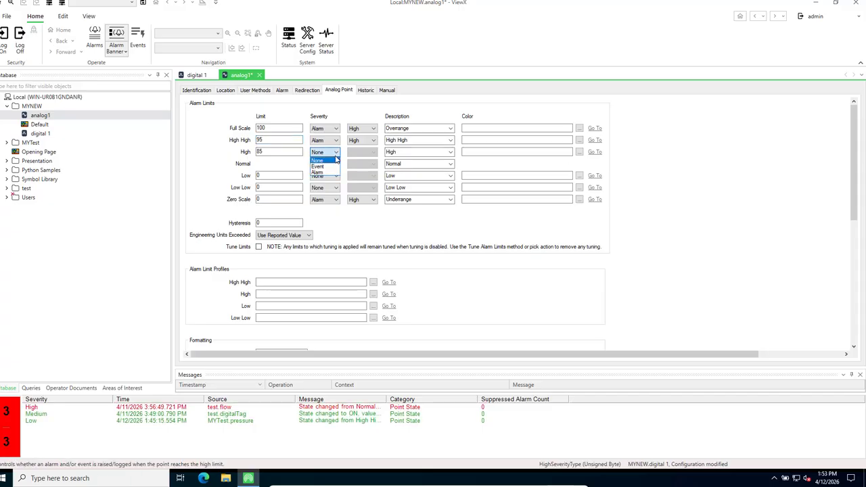
click(322, 174)
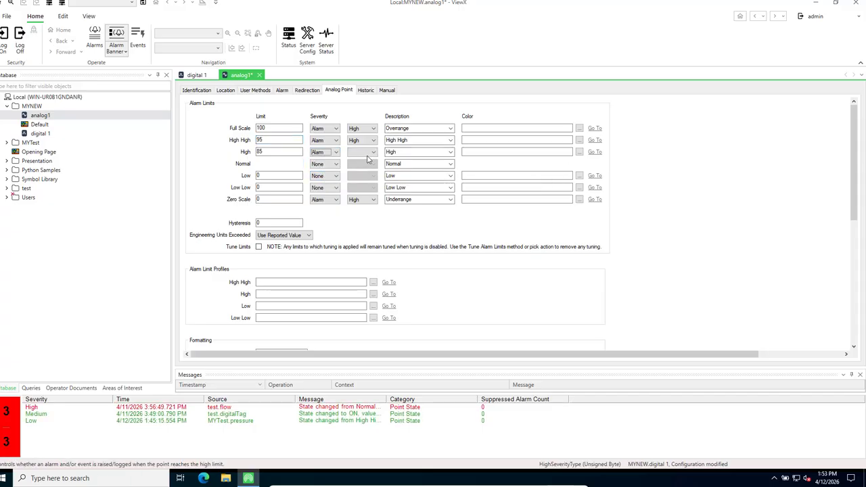
click(363, 152)
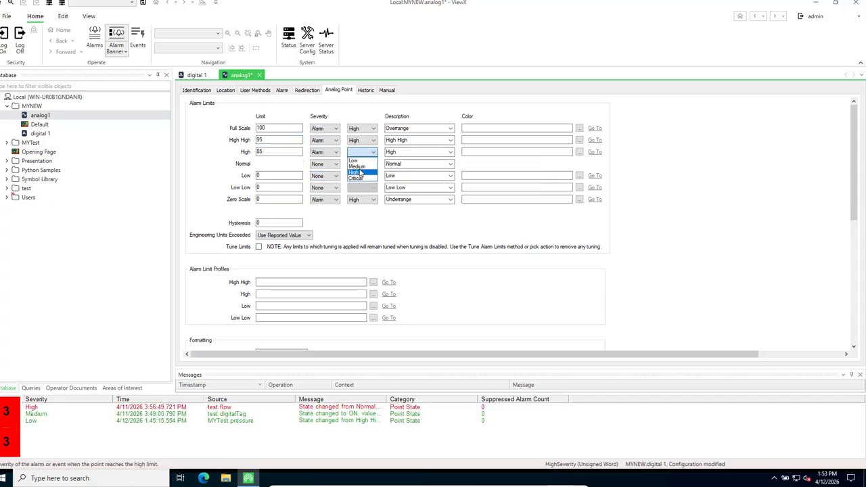
click(359, 173)
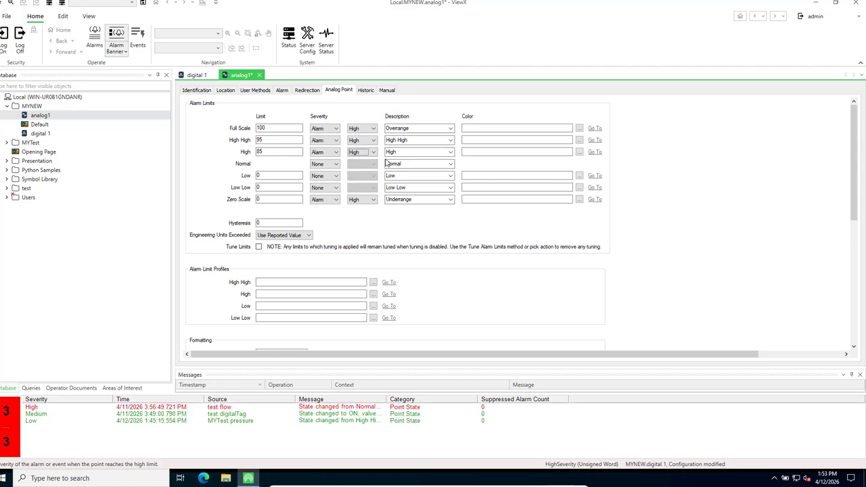
click(373, 129)
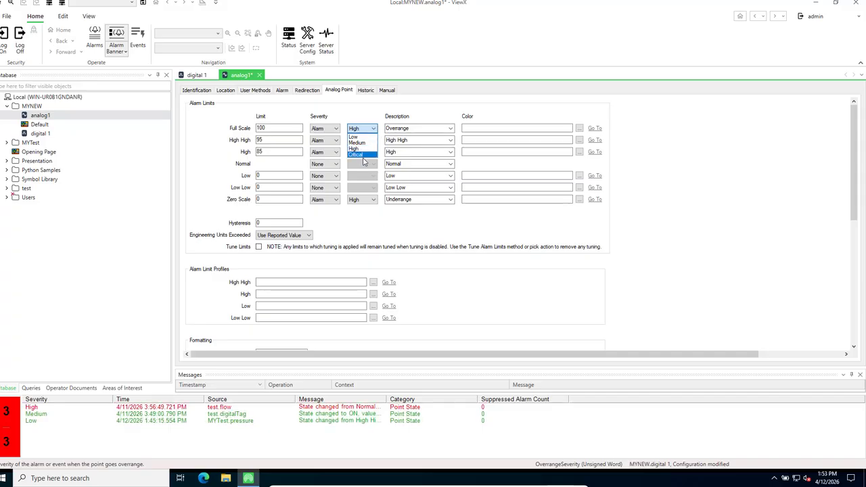
click(360, 155)
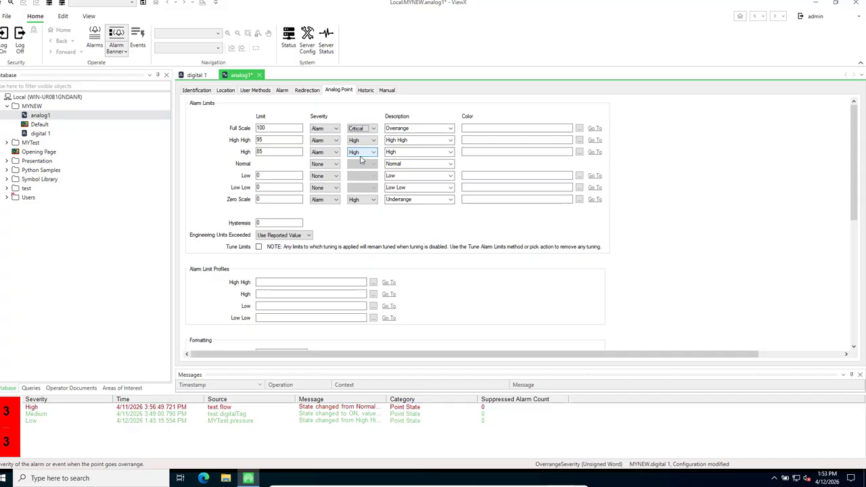
Set the Low limit to 15 and make Low and Low Low Alarms with Low priority
click(268, 177)
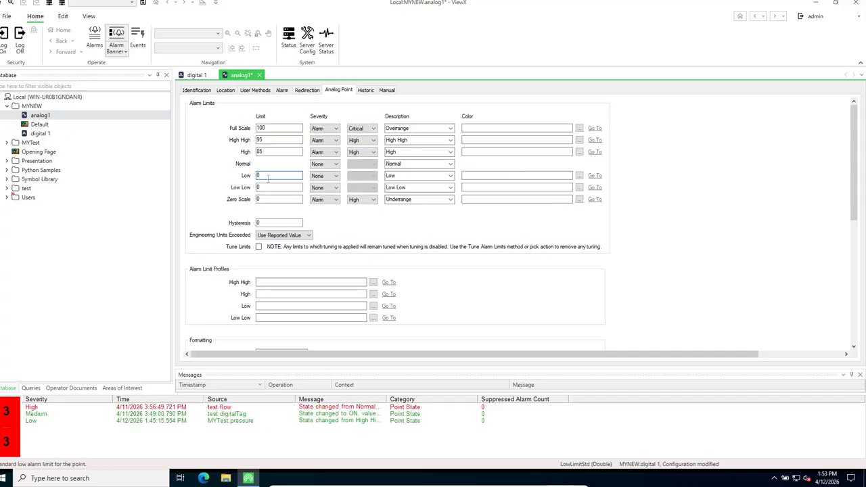
key(BackSpace)
text(0)
text(5)
click(338, 176)
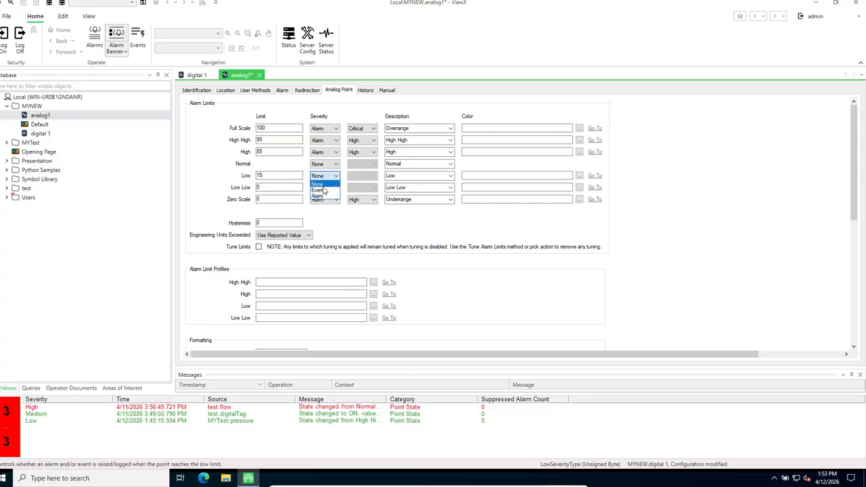
click(319, 198)
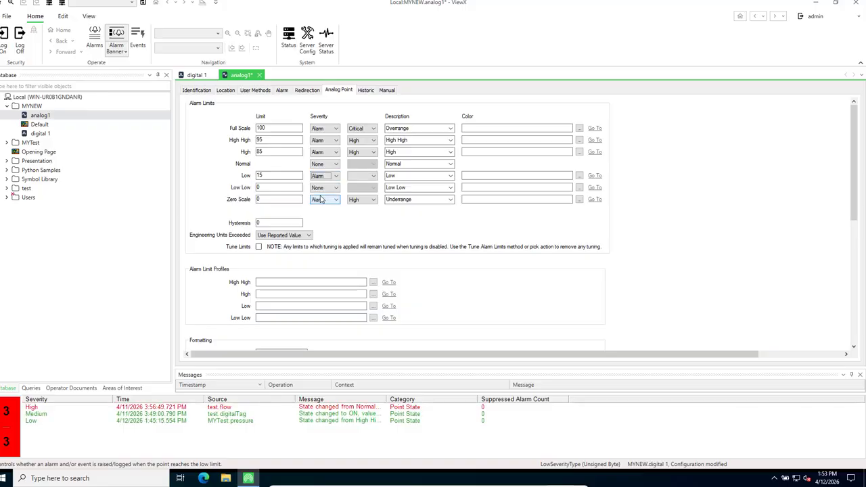
click(334, 188)
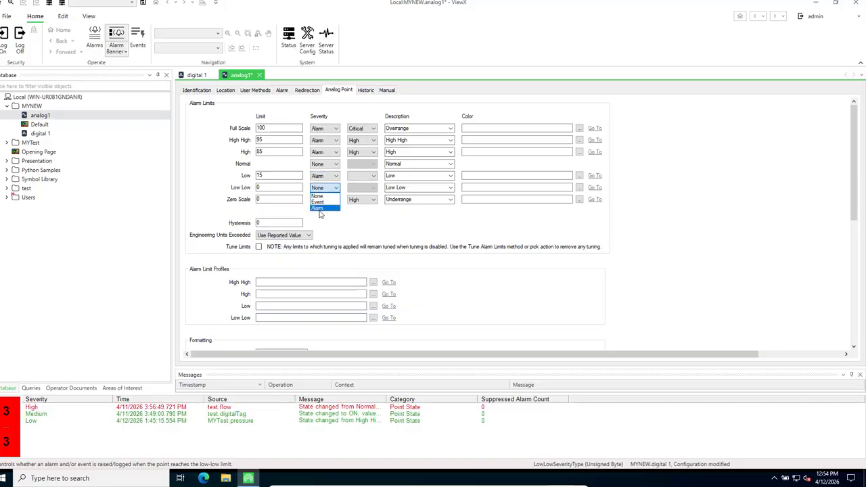
click(318, 209)
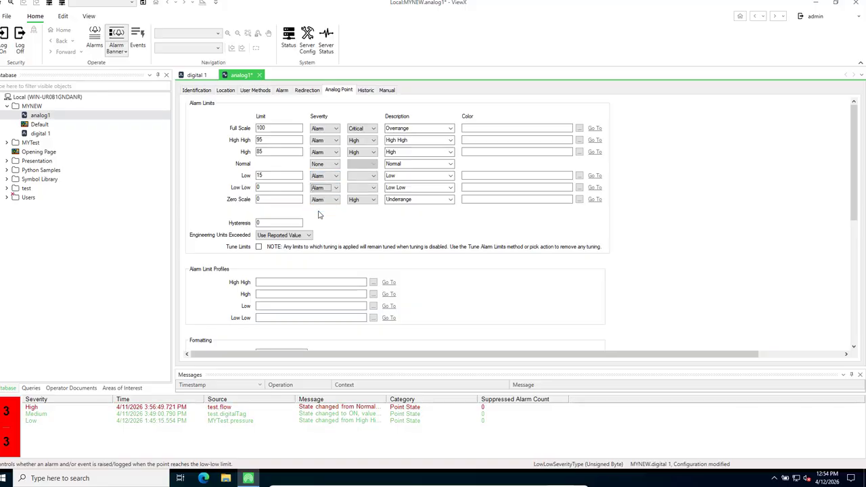
click(374, 178)
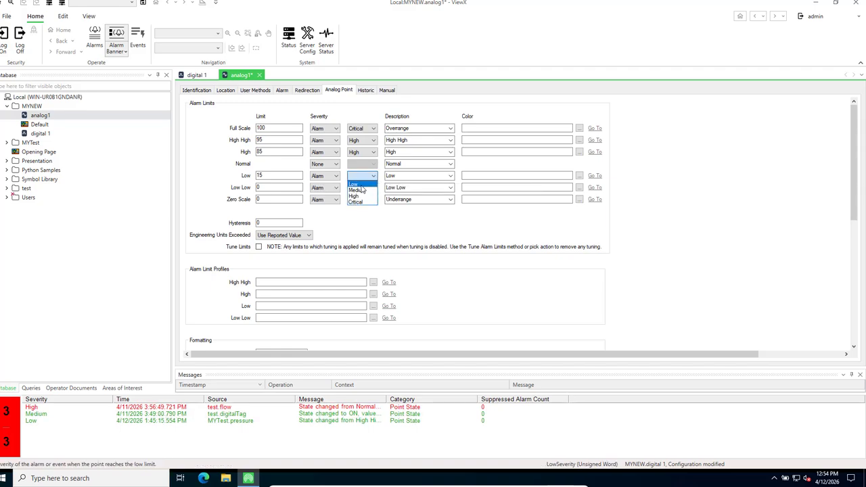
click(365, 187)
click(372, 188)
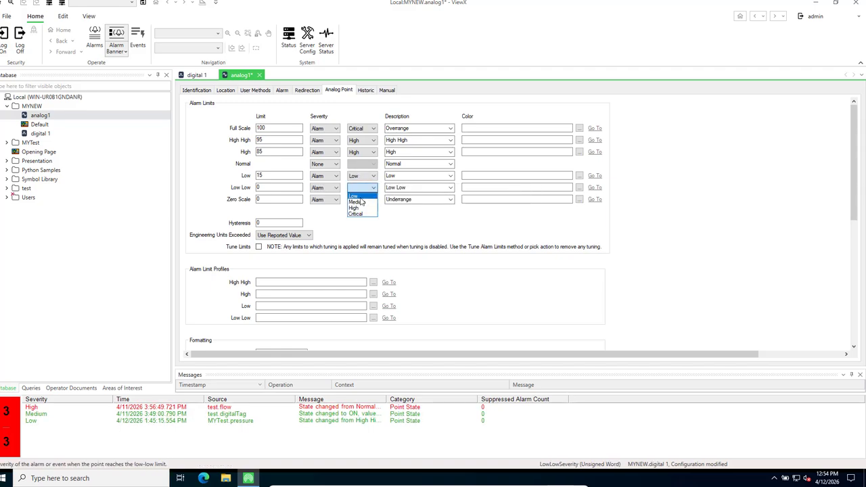
click(354, 195)
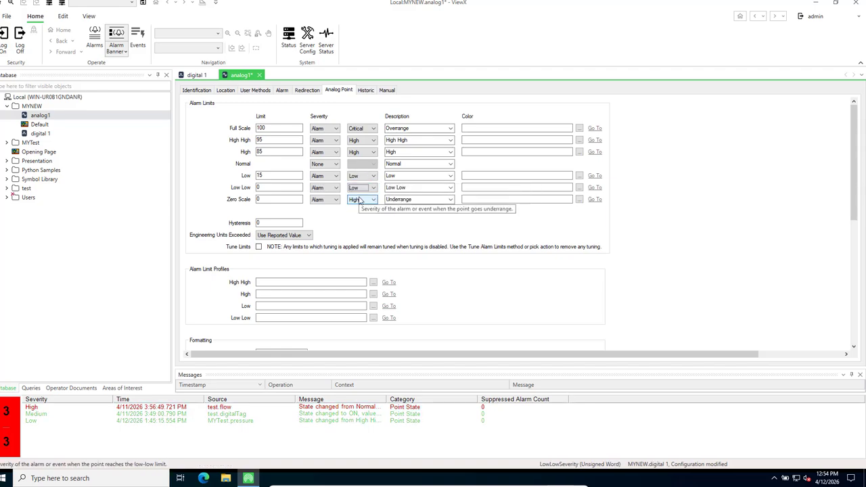
Set the Low Low limit to 5 and the Zero Scale severity to Critical
click(274, 188)
key(BackSpace)
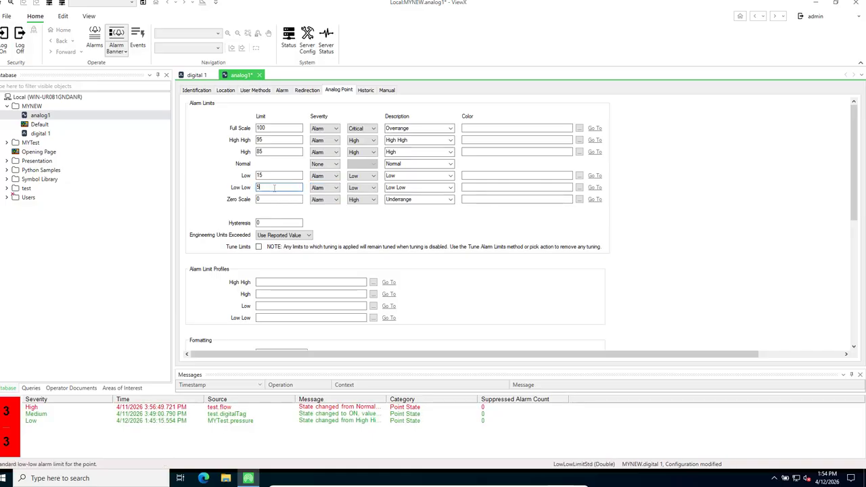
text(5)
click(373, 200)
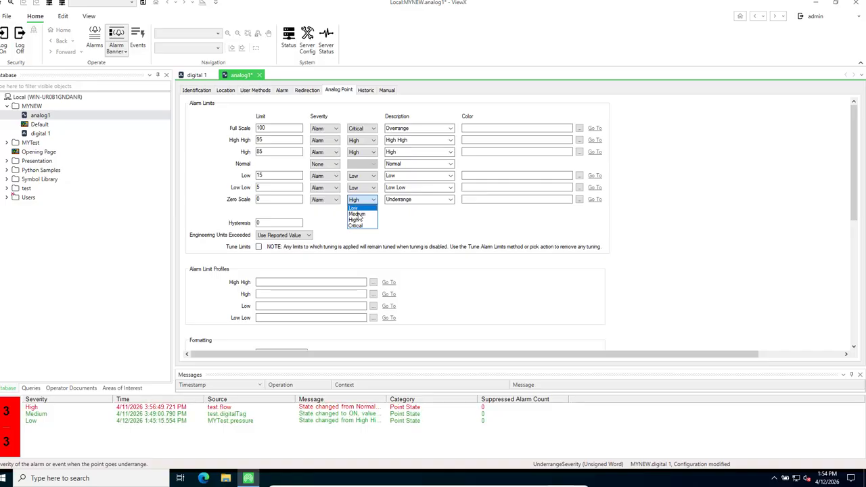
click(358, 226)
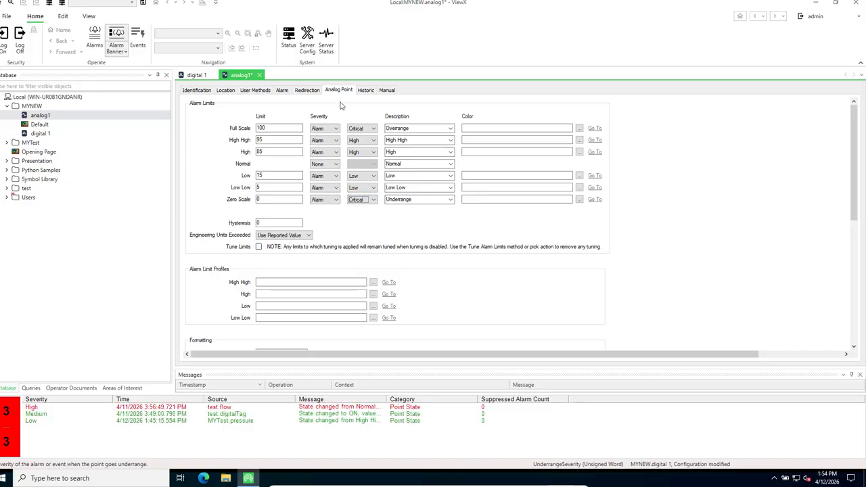
click(363, 91)
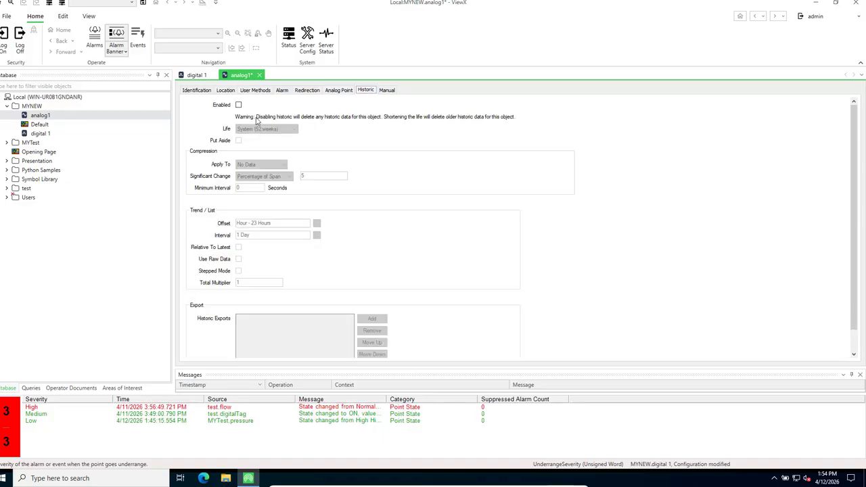
Tick Enabled on analog1's Historic tab and save the point configuration
click(238, 105)
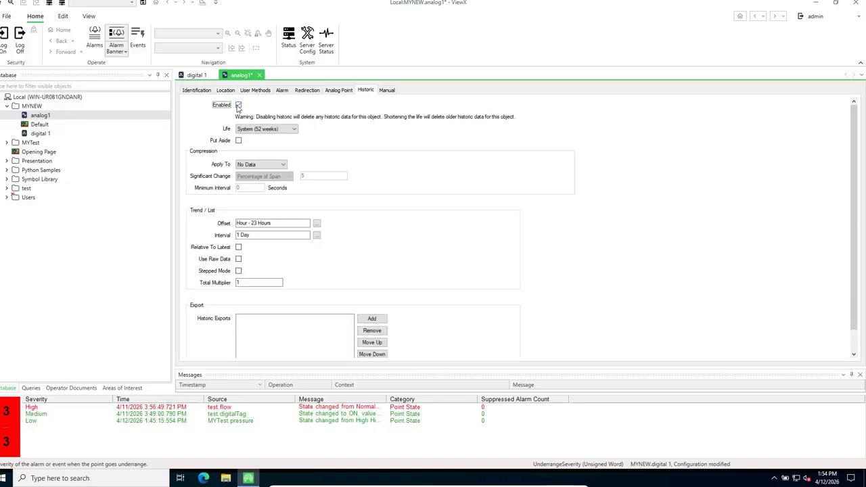
click(387, 90)
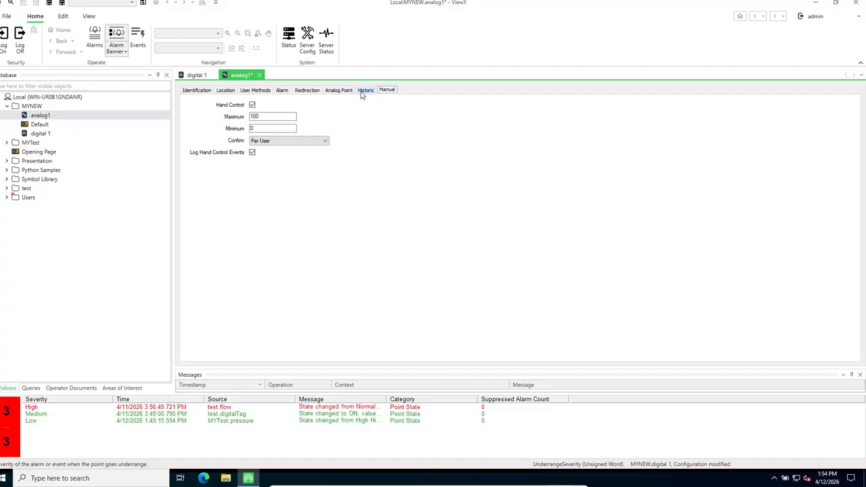
click(364, 92)
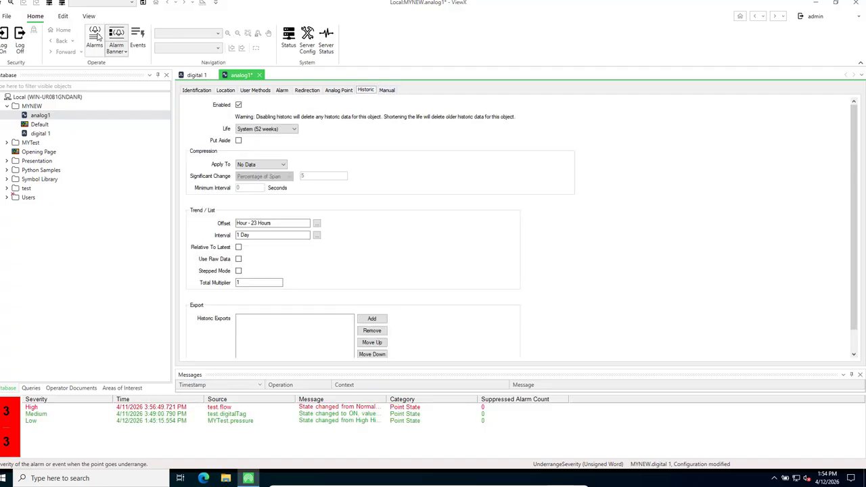
click(142, 3)
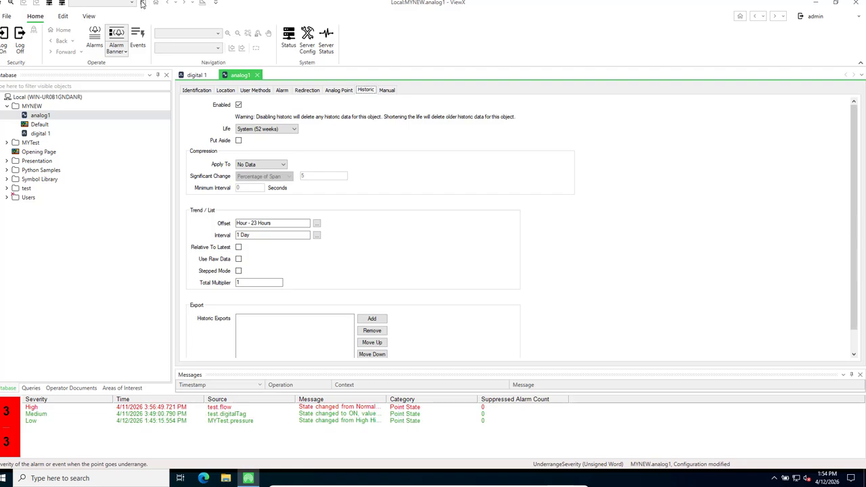
Create and delete a stray New Mimic in MYNEW, then open the Default mimic
right_click(31, 108)
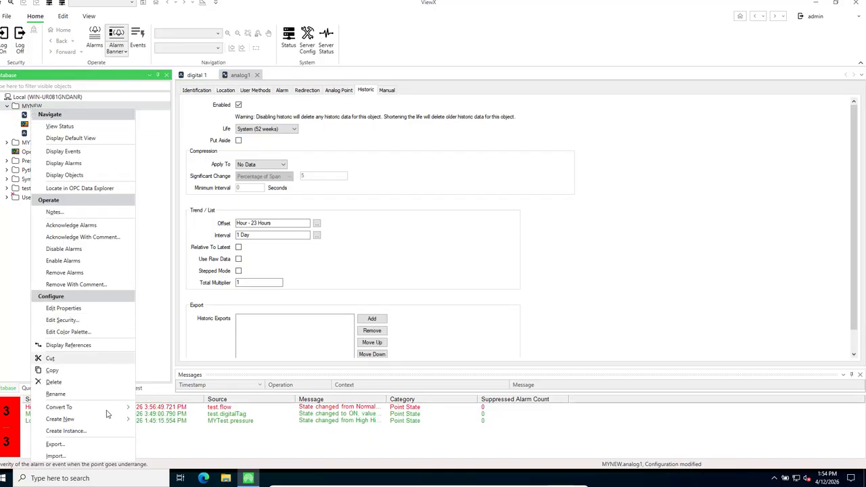
mouse_move(115, 422)
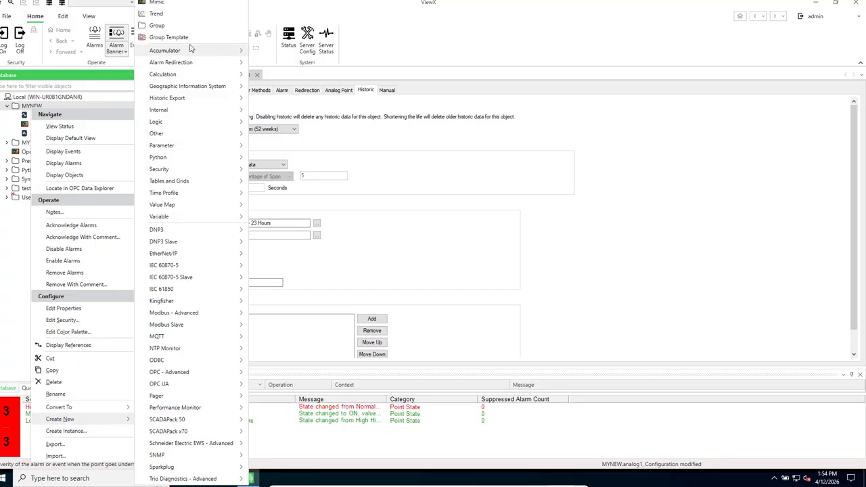
click(169, 3)
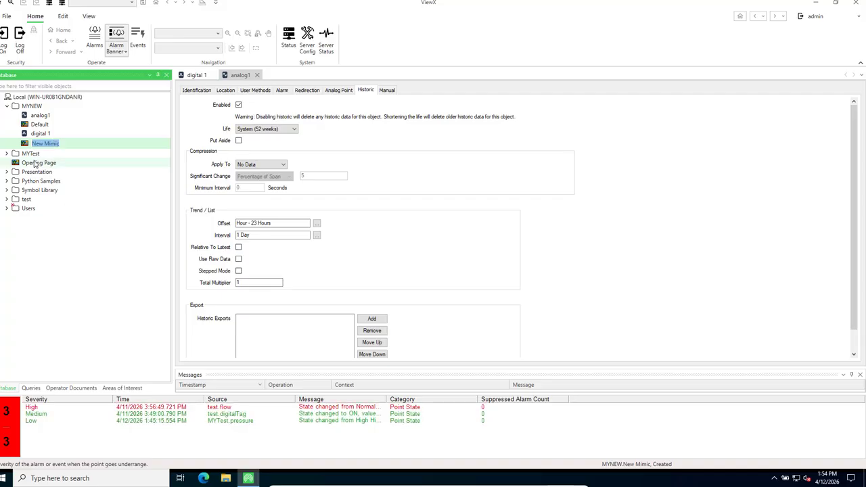
click(40, 125)
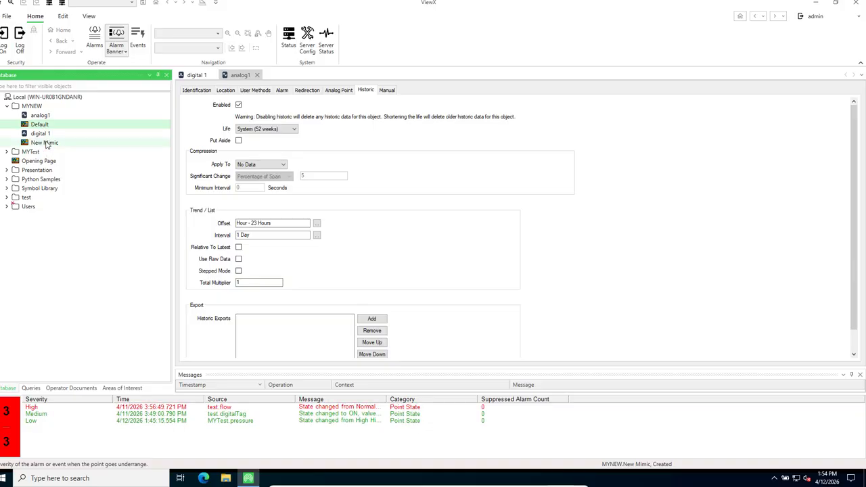
right_click(46, 143)
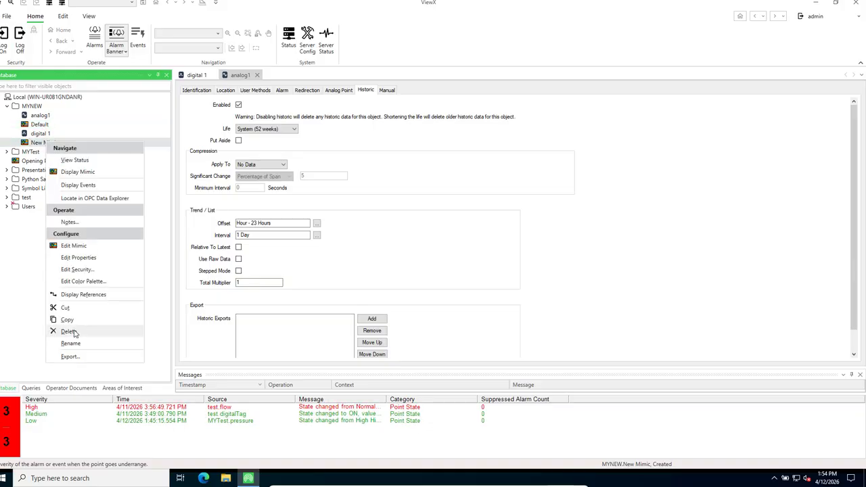
click(70, 331)
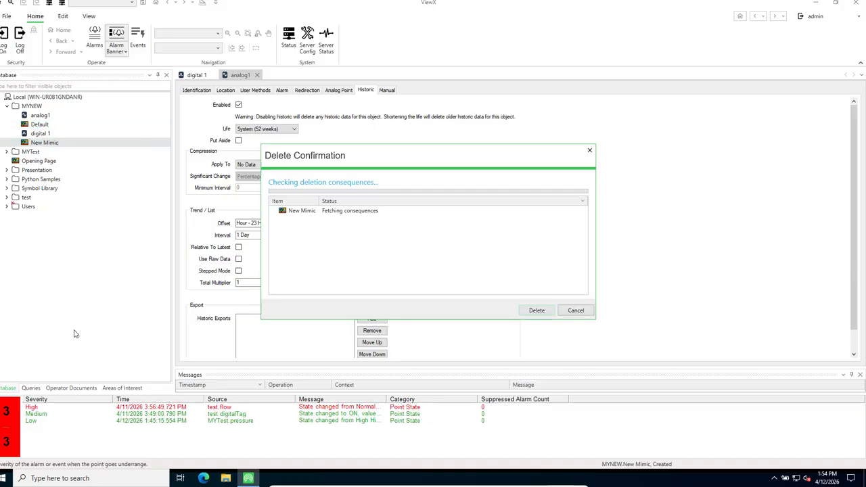
click(535, 310)
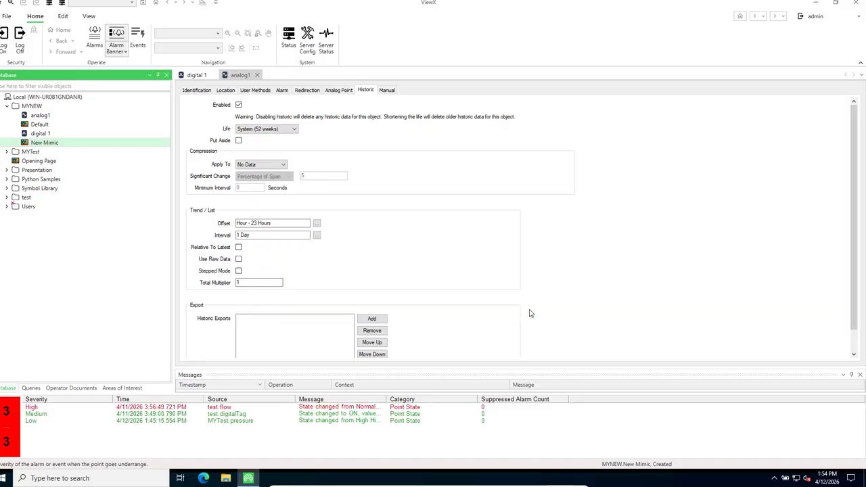
double_click(40, 124)
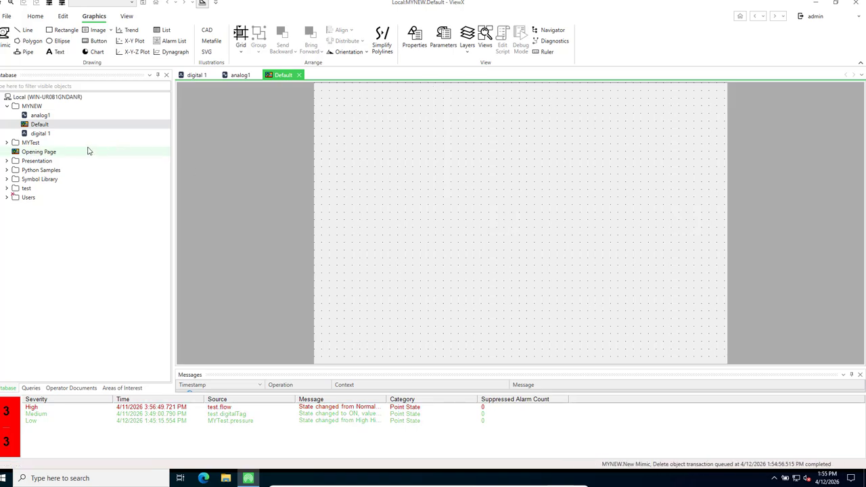
Place analog1's name label and a Value box beside it on the Default mimic
click(38, 117)
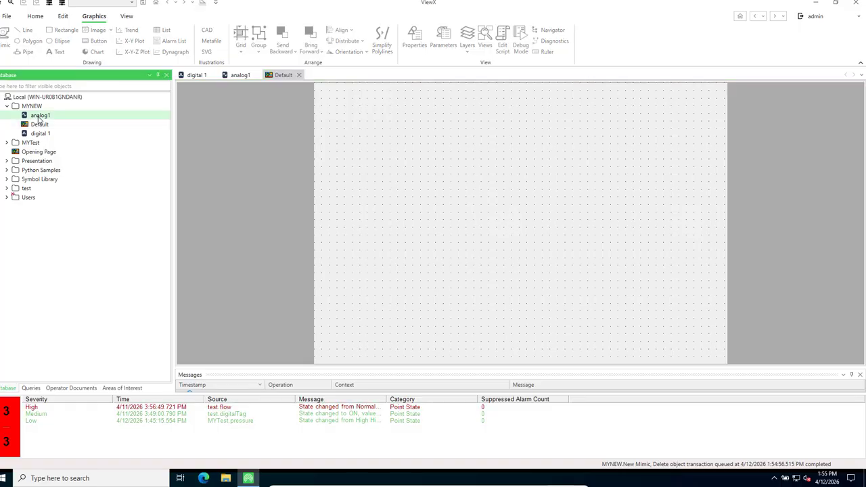
drag(285, 156, 377, 156)
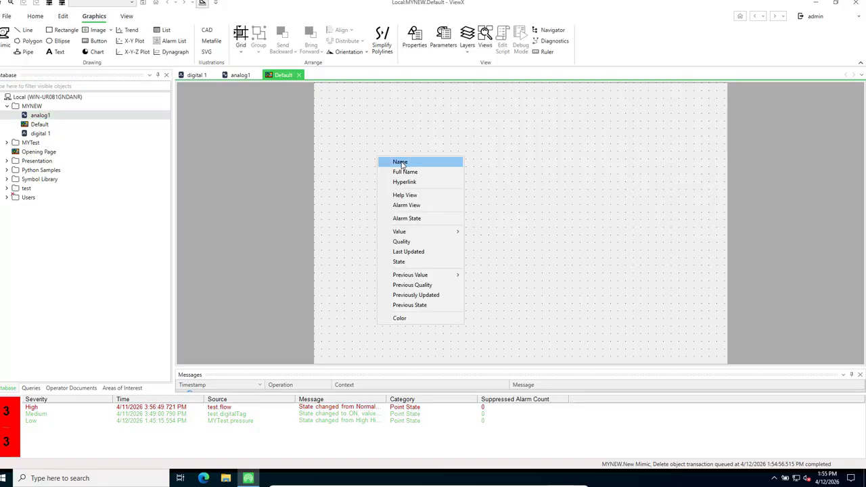
click(400, 163)
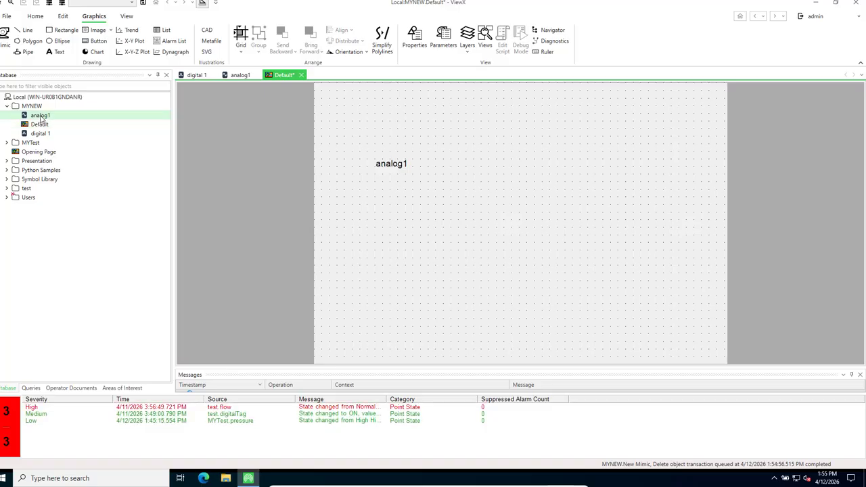
drag(38, 117, 472, 164)
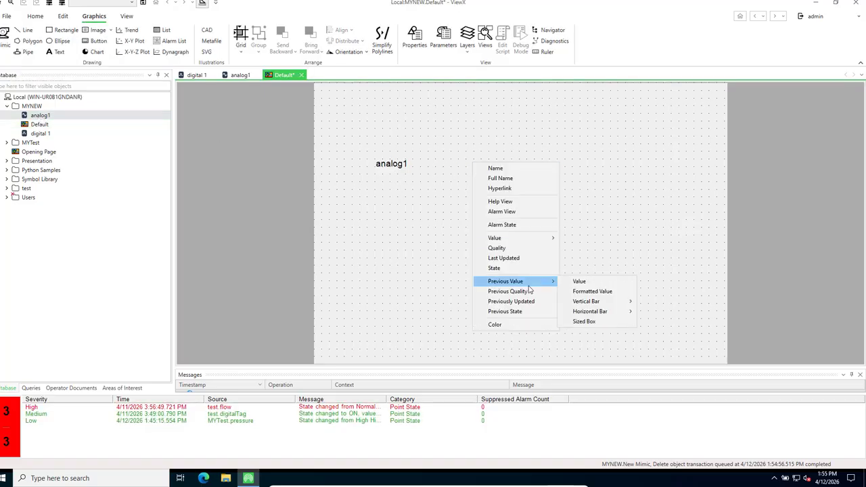
mouse_move(546, 242)
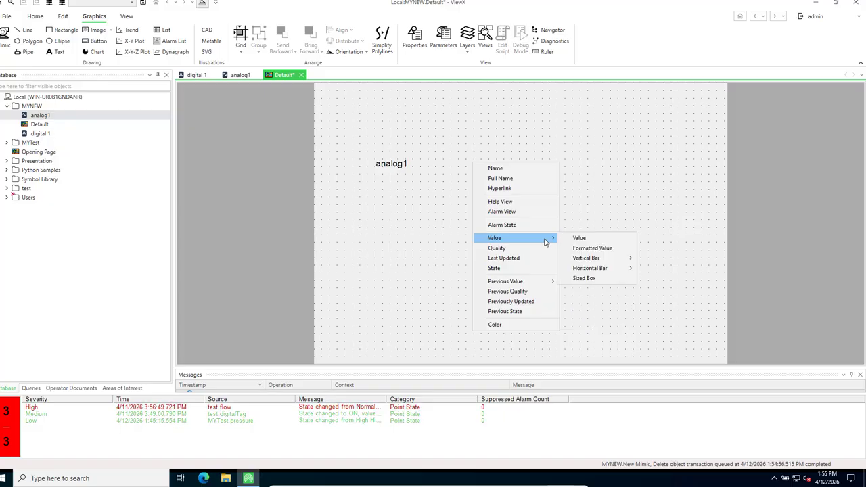
click(578, 239)
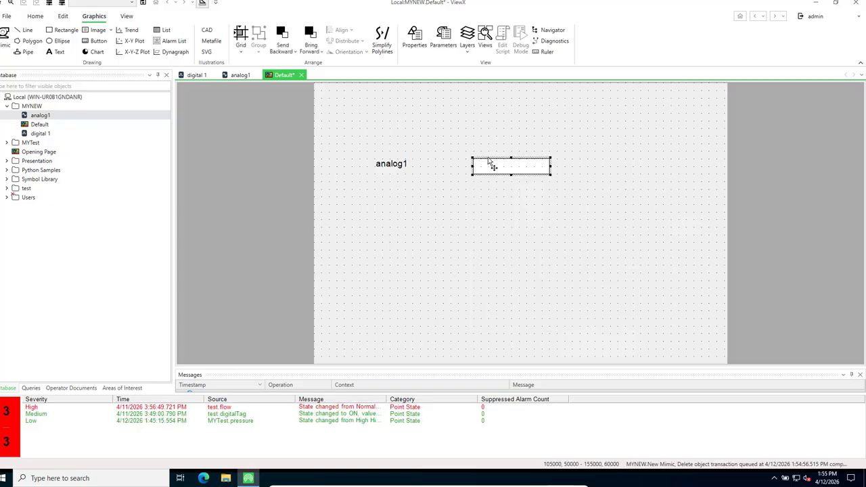
drag(492, 163, 465, 160)
drag(464, 159, 471, 159)
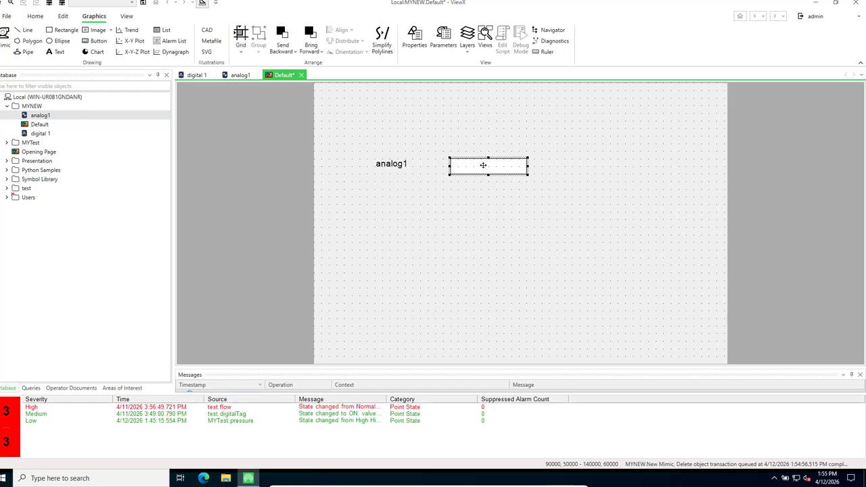
drag(483, 164, 480, 154)
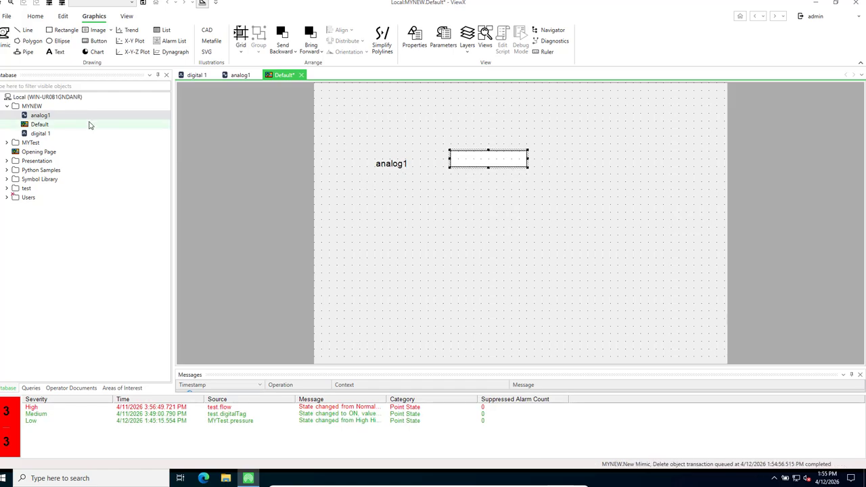
Add an analog1 Formatted Value box lined up under the first value box
drag(42, 118, 484, 194)
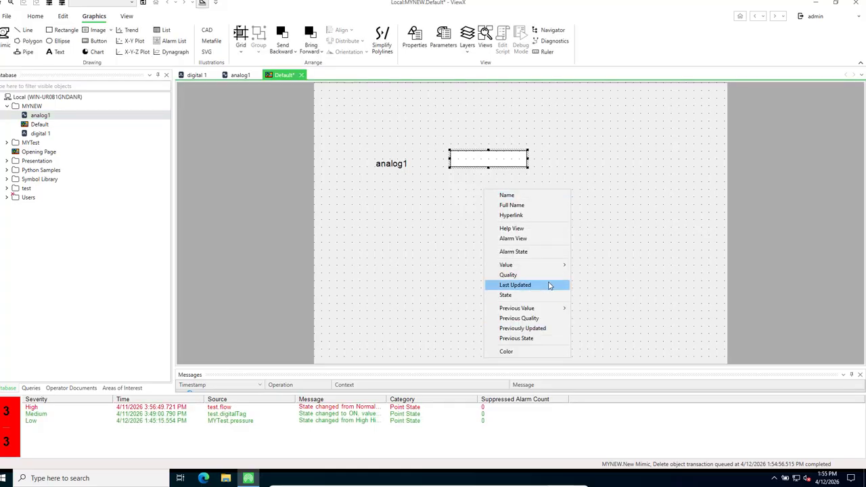
mouse_move(562, 265)
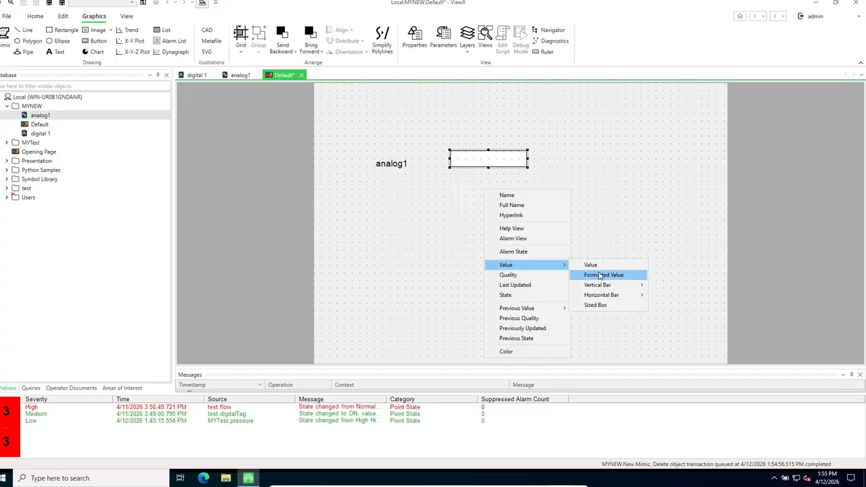
click(599, 274)
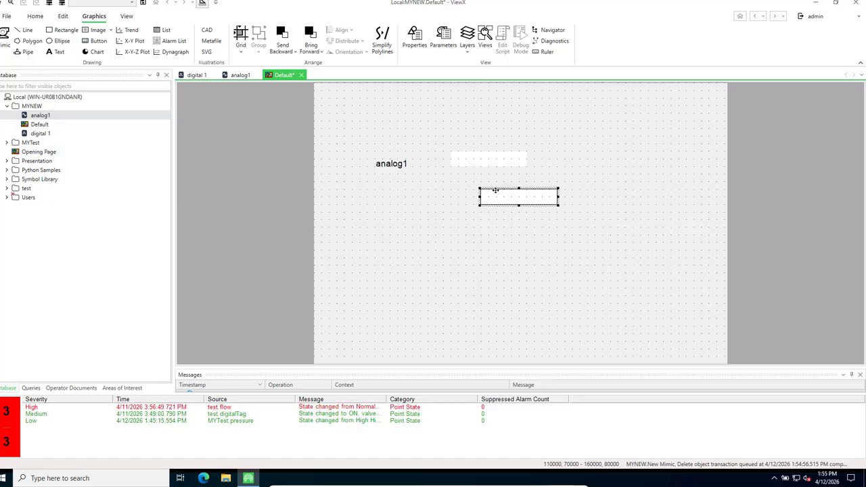
drag(495, 191, 464, 172)
click(390, 196)
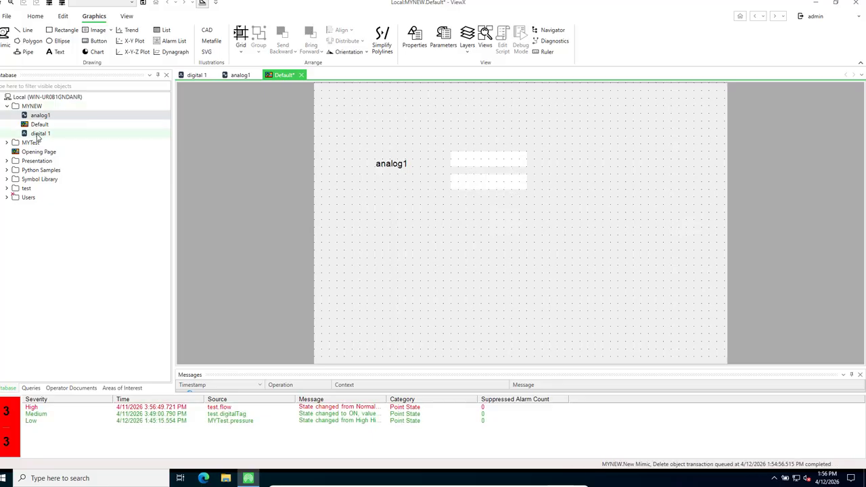
Add digital 1's name label with a Value field placed beside it
drag(40, 134, 399, 224)
click(413, 231)
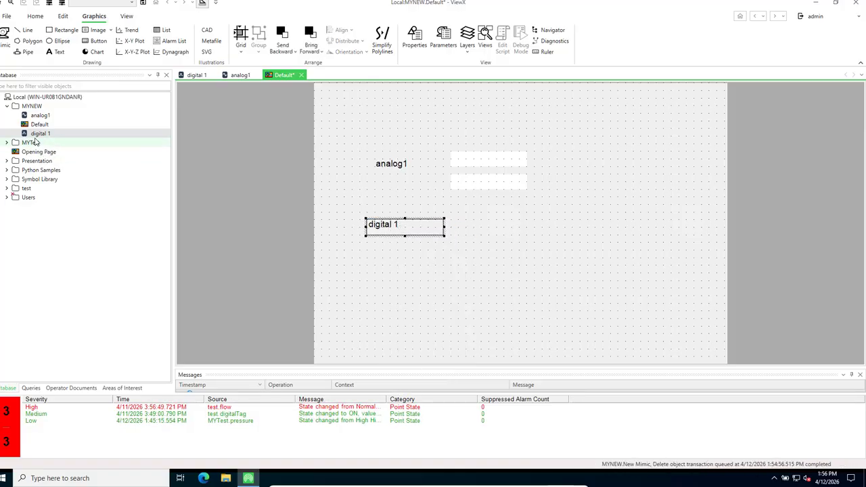
drag(39, 133, 489, 230)
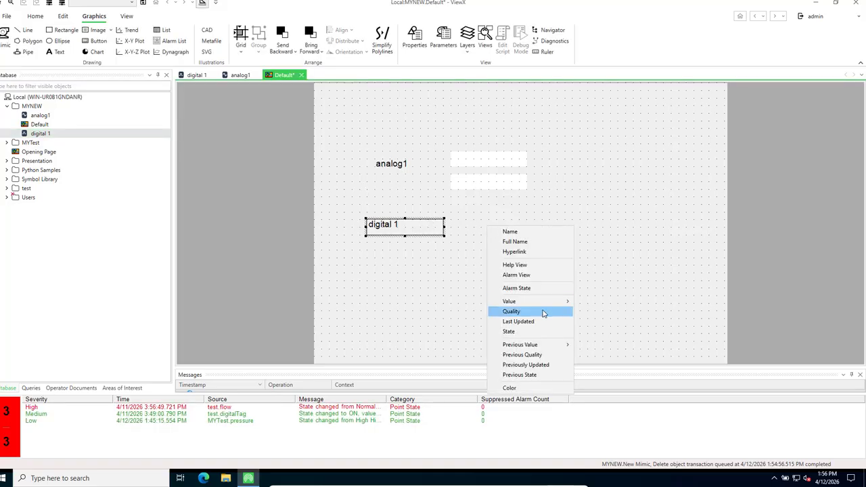
mouse_move(559, 304)
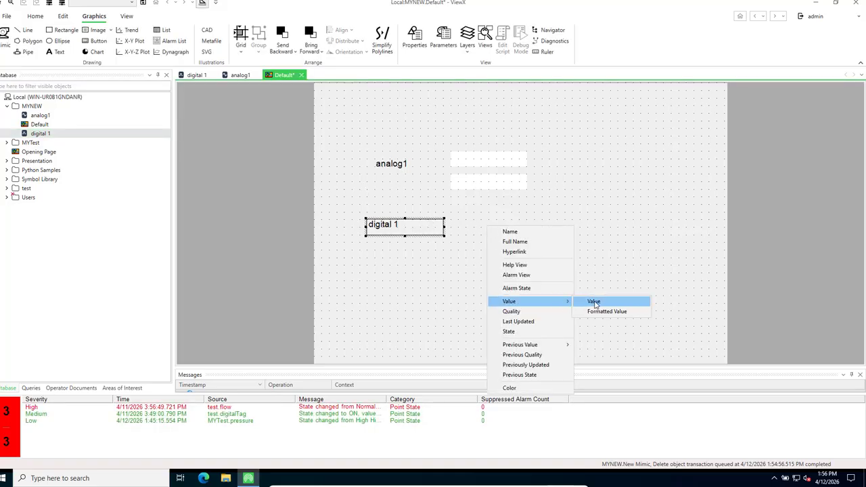
click(587, 302)
drag(514, 230, 483, 220)
click(441, 277)
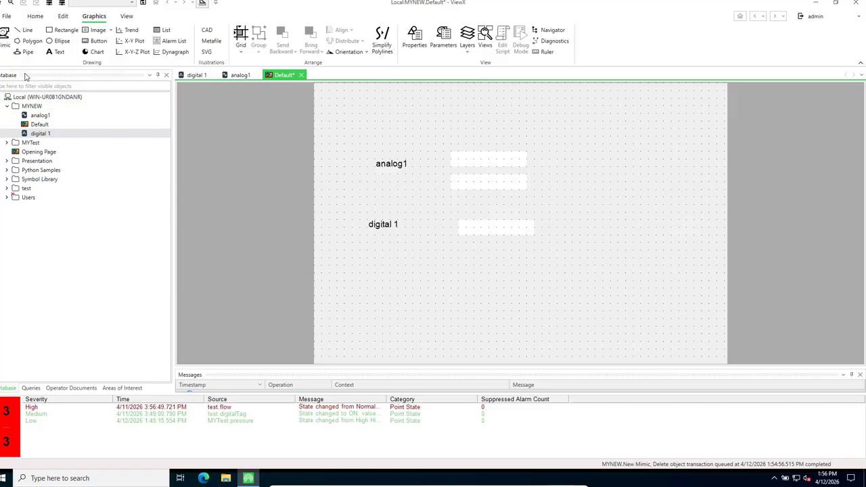
Save the Default mimic and align the digital 1 field with the analog1 fields
click(143, 6)
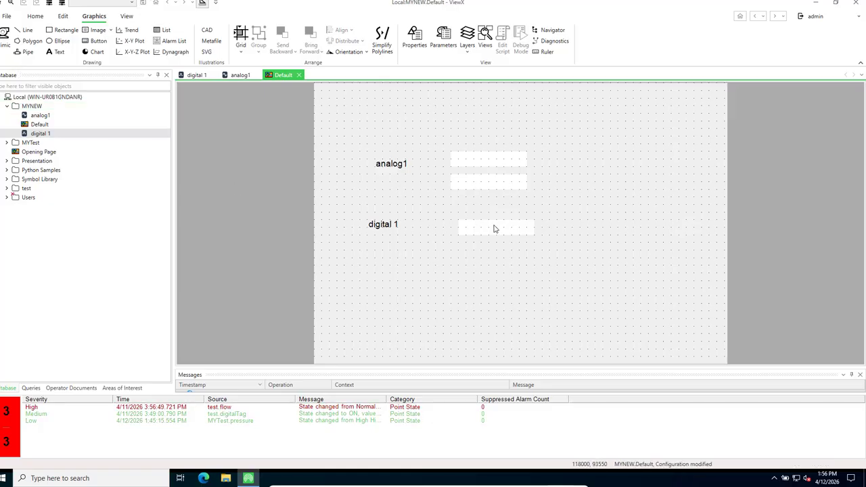
drag(493, 228, 487, 230)
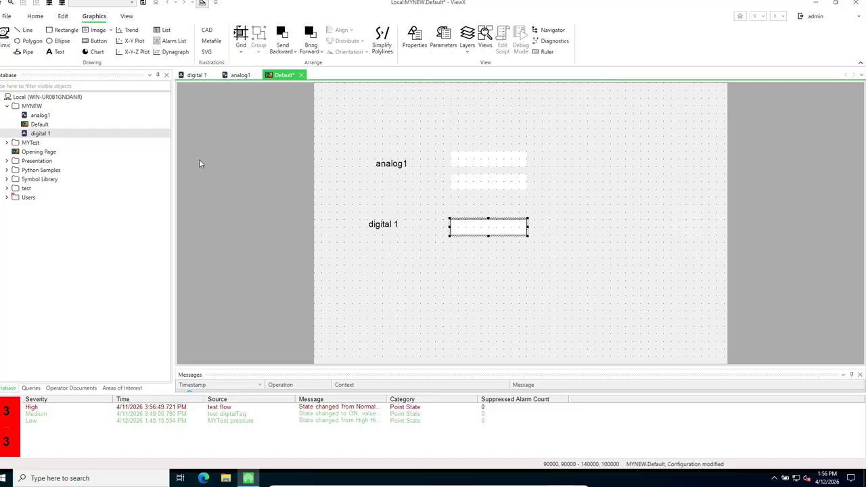
click(97, 42)
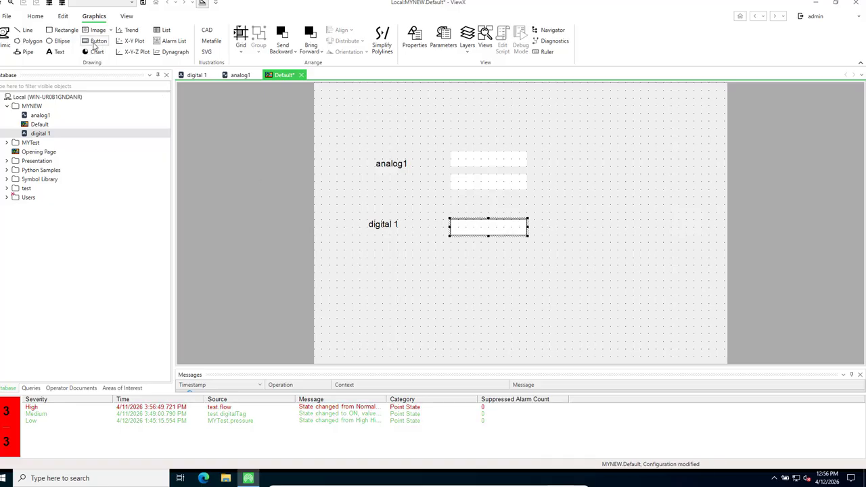
Draw a button under the digital 1 label and change its caption from 'Button' to Satr/stop
click(95, 43)
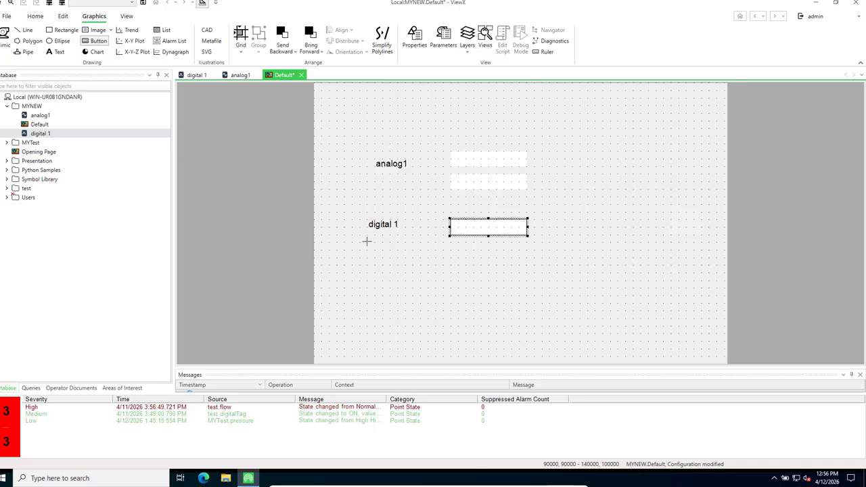
drag(362, 240, 419, 264)
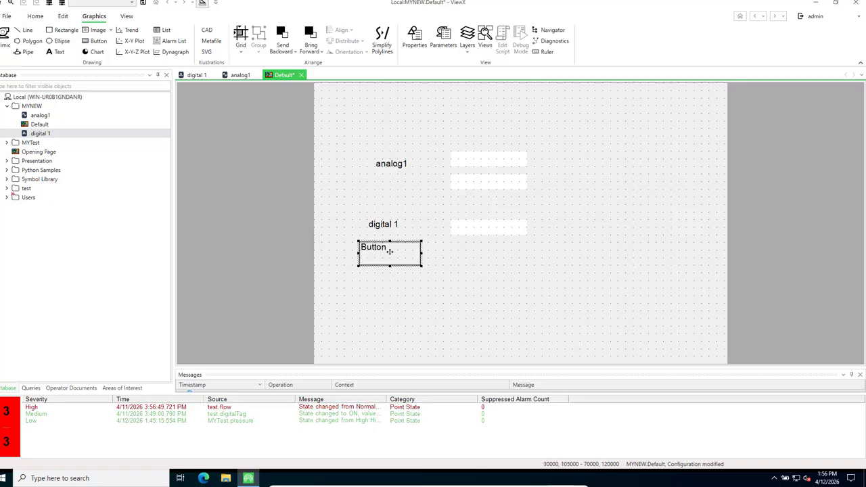
double_click(389, 252)
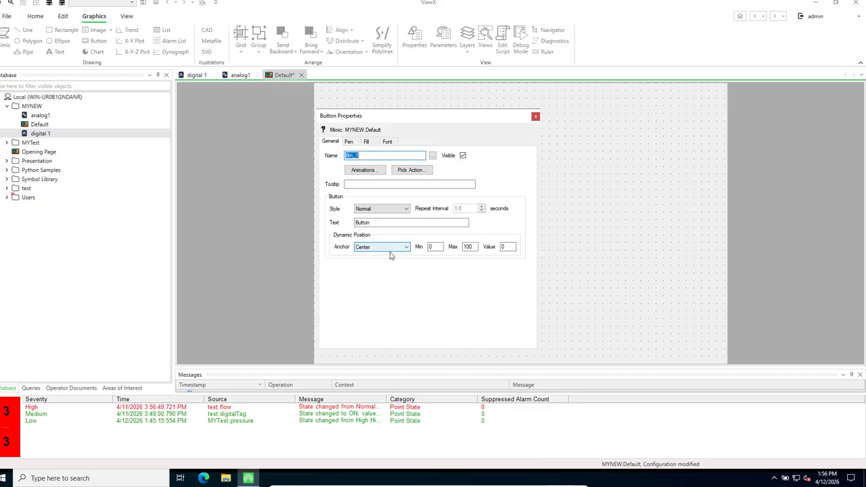
click(368, 223)
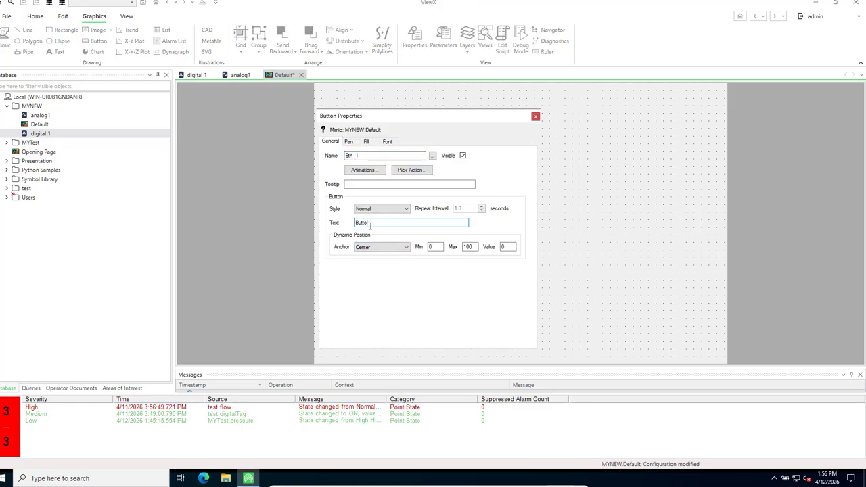
key(BackSpace)
key(BackSpace)
key(BackSpace)
key(BackSpace)
key(BackSpace)
text(Saltst)
click(535, 118)
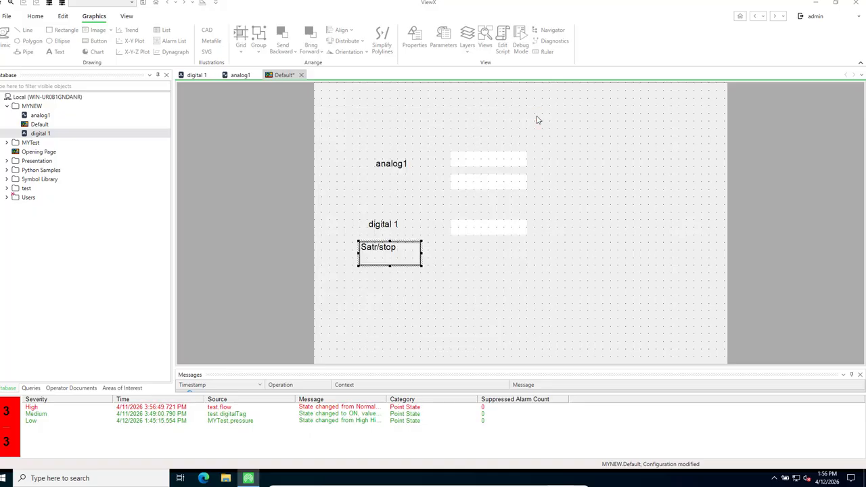
Start a Method pick action on the Satr/stop button targeting the digital 1 point
right_click(385, 254)
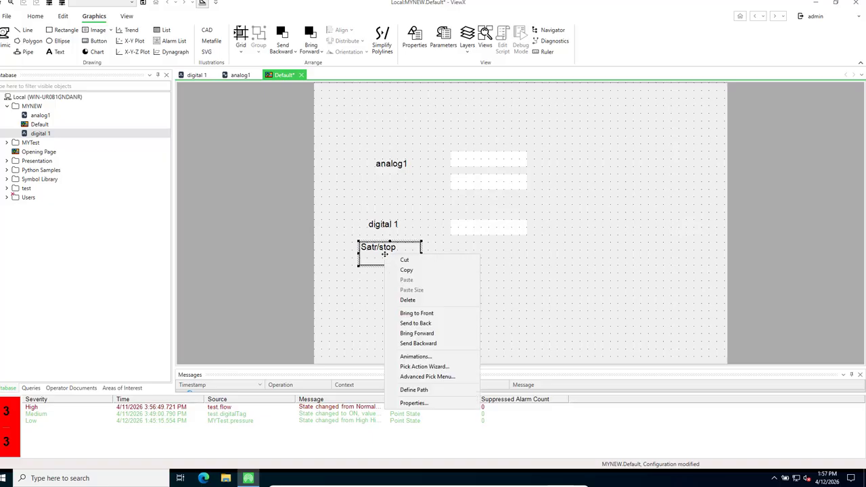
click(435, 369)
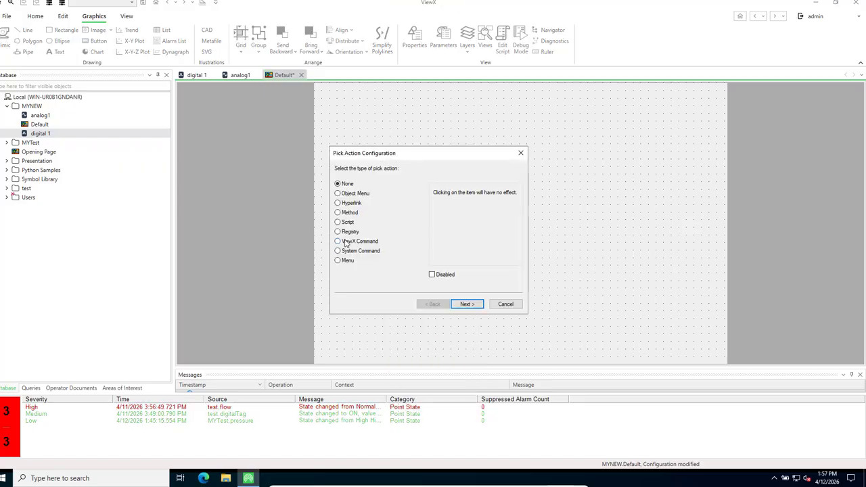
click(337, 212)
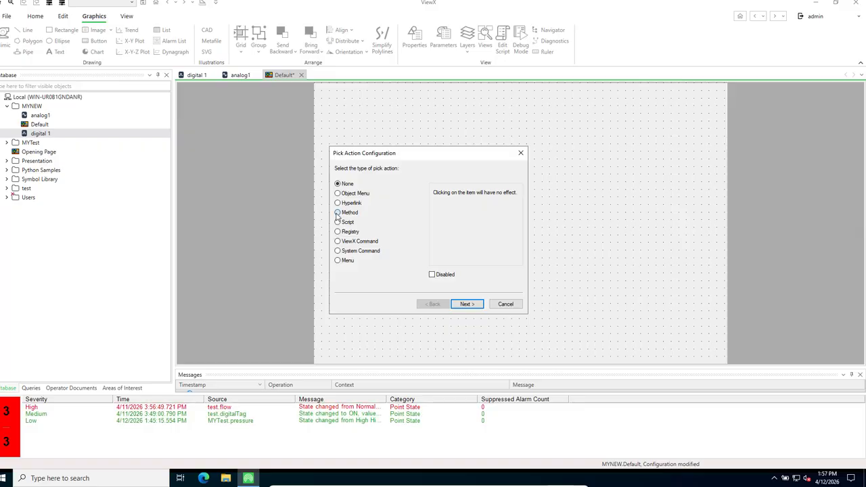
click(467, 305)
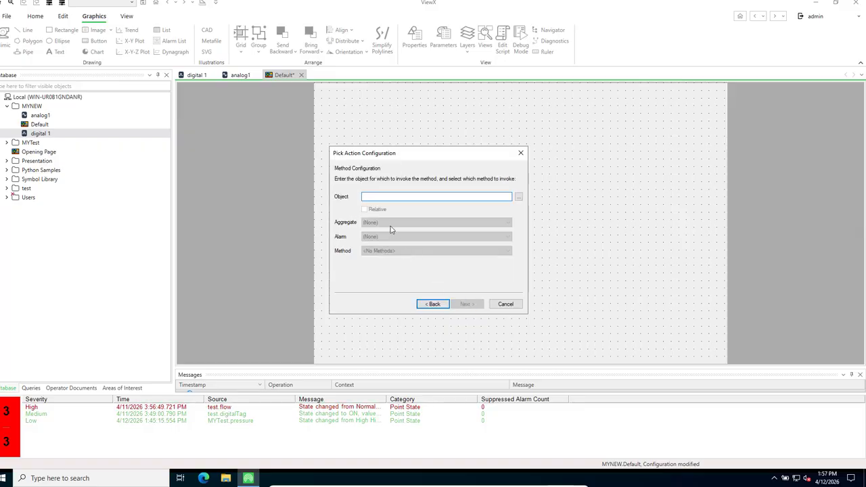
click(518, 196)
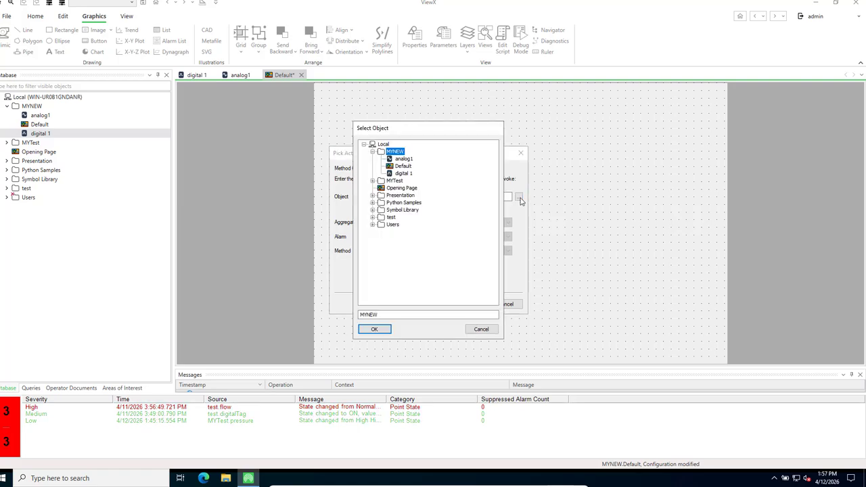
click(404, 173)
click(374, 330)
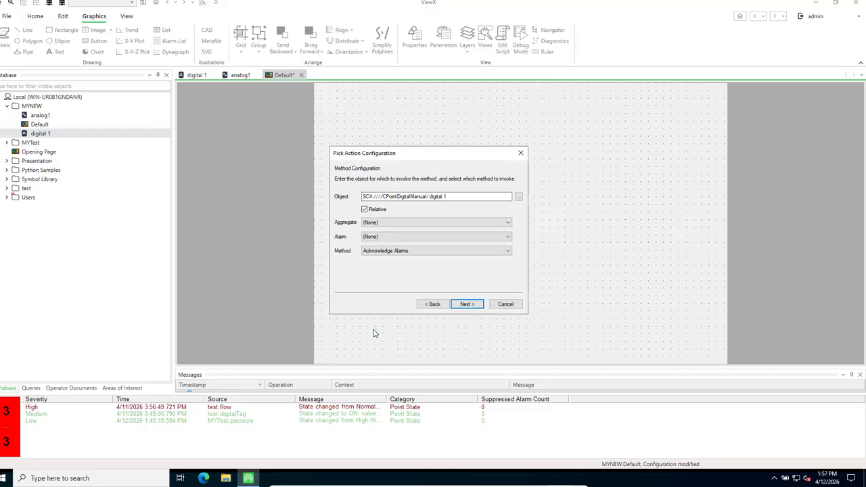
Choose Hand Control as the method and finish the Pick Action Wizard
click(508, 251)
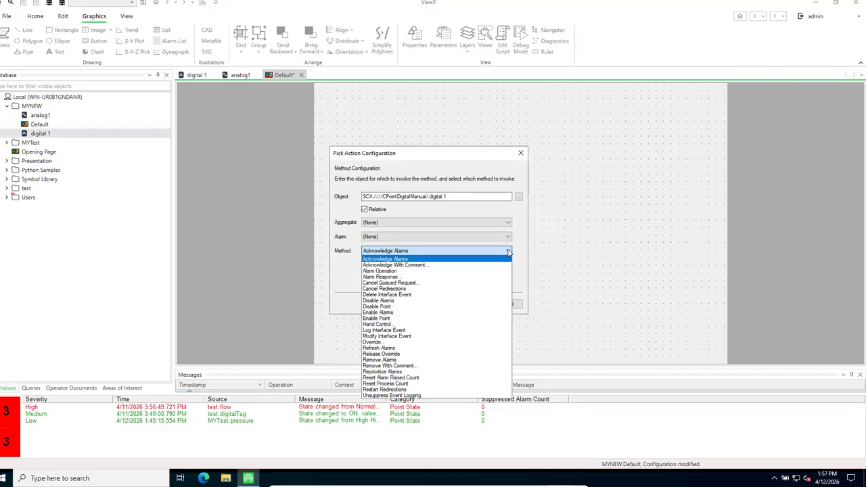
click(383, 325)
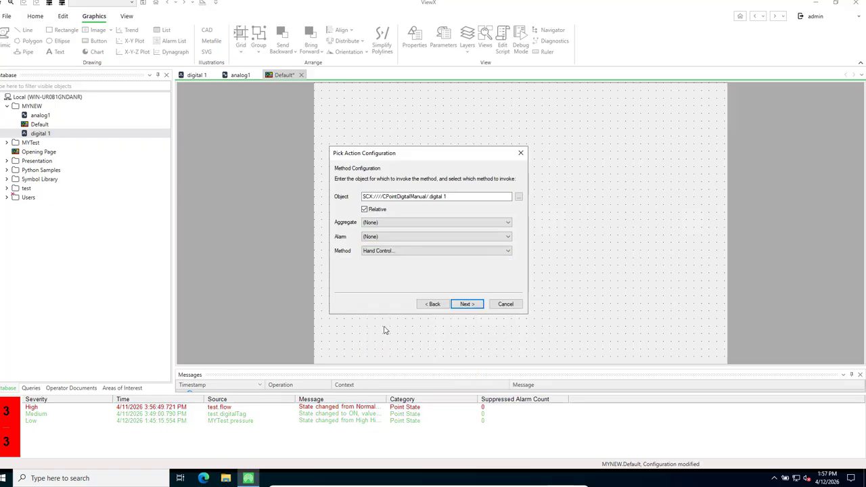
click(466, 304)
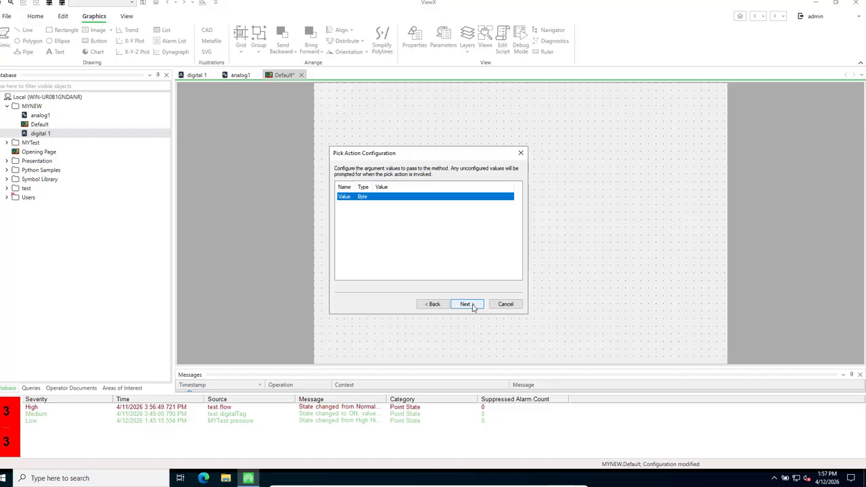
click(466, 304)
click(466, 304)
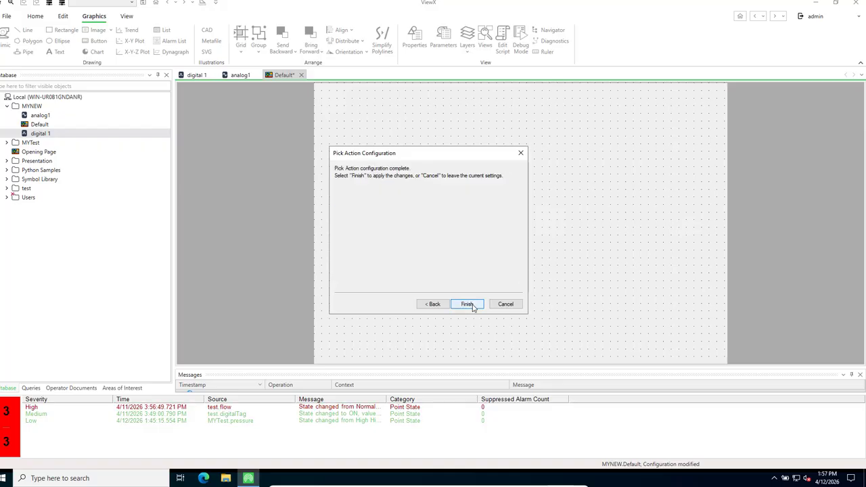
click(467, 305)
click(473, 308)
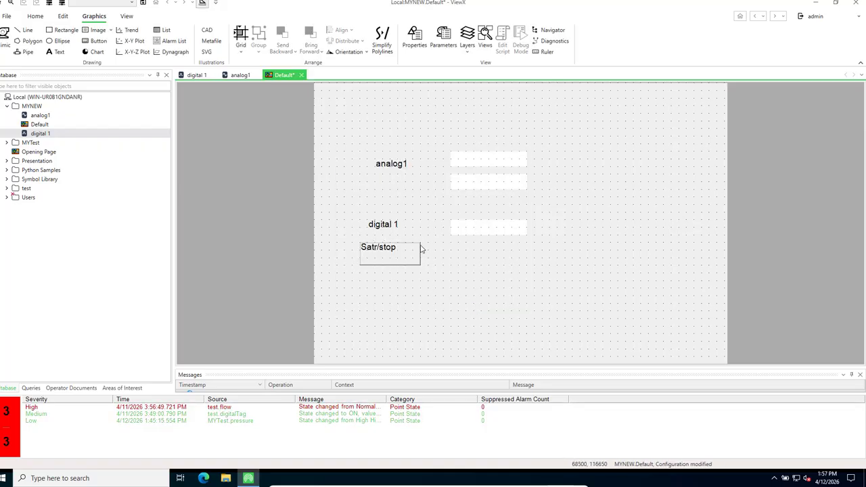
click(400, 255)
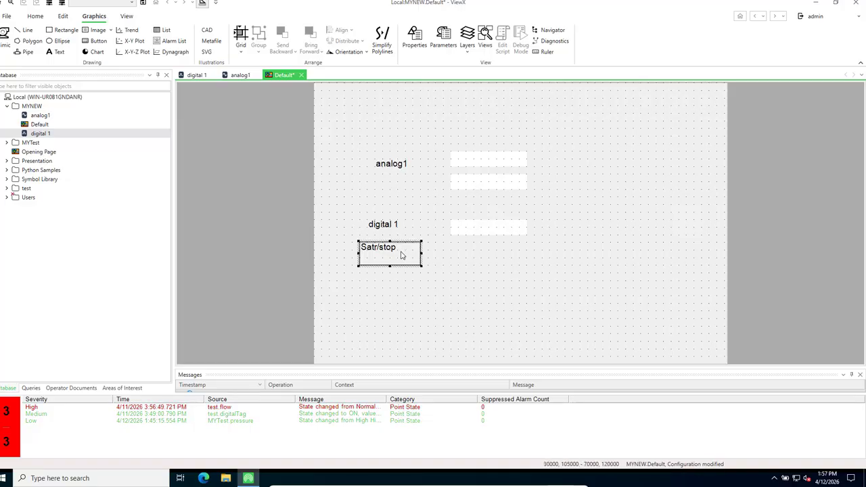
click(482, 234)
click(478, 256)
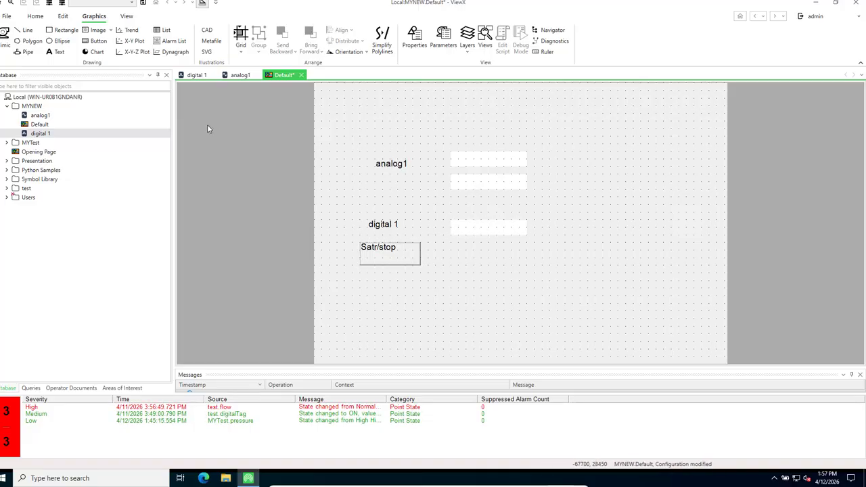
Draw a circle right of the digital 1 value field and open its Animations
click(59, 41)
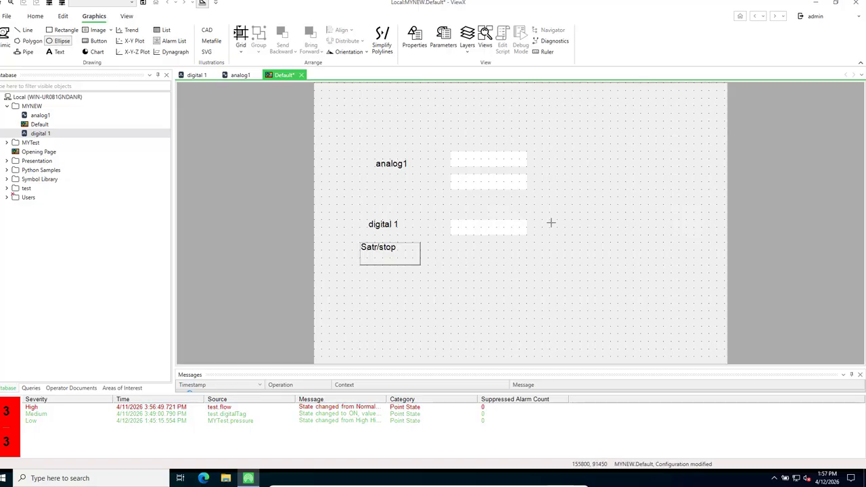
mouse_move(550, 221)
mouse_down()
mouse_move(570, 252)
mouse_move(580, 249)
mouse_up()
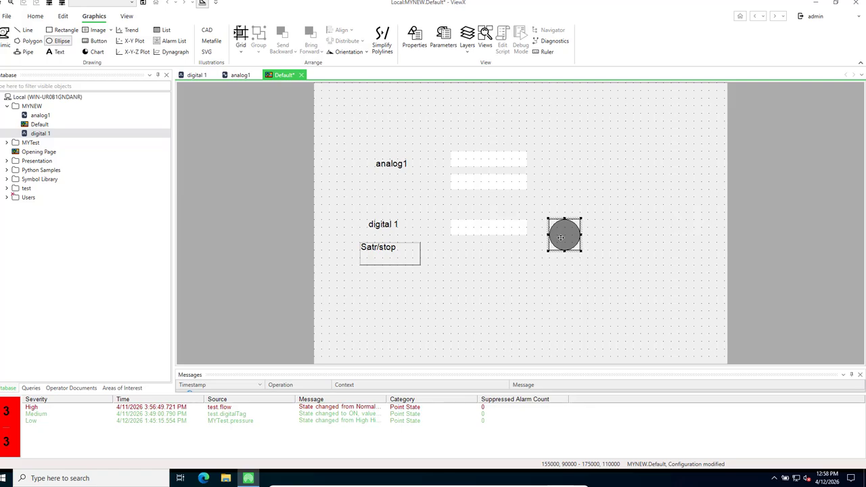
right_click(560, 237)
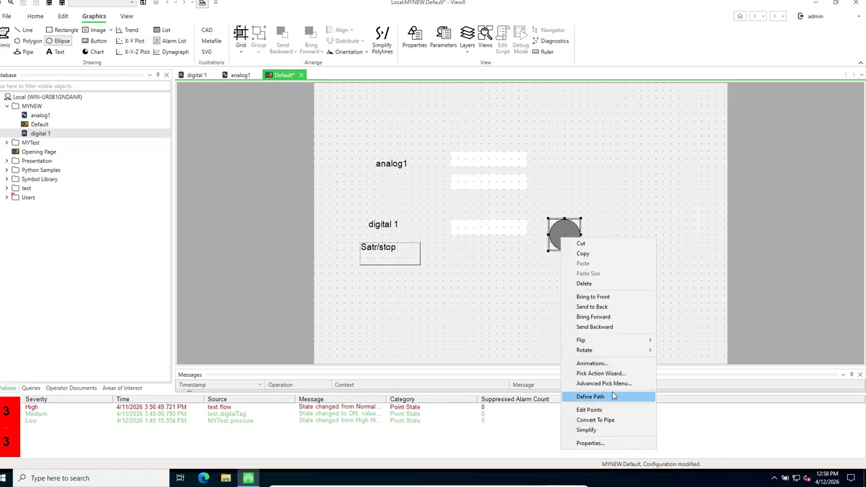
click(591, 363)
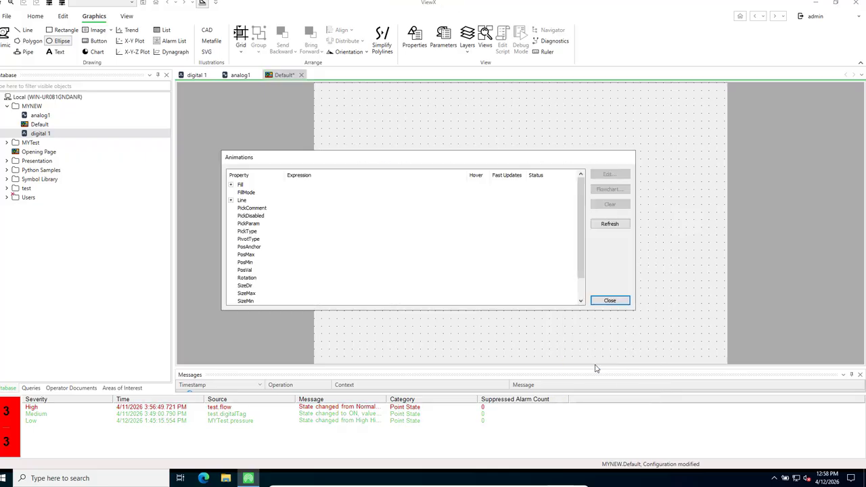
Expand Fill, select FillColour, and cancel out of its plain expression editor
click(230, 184)
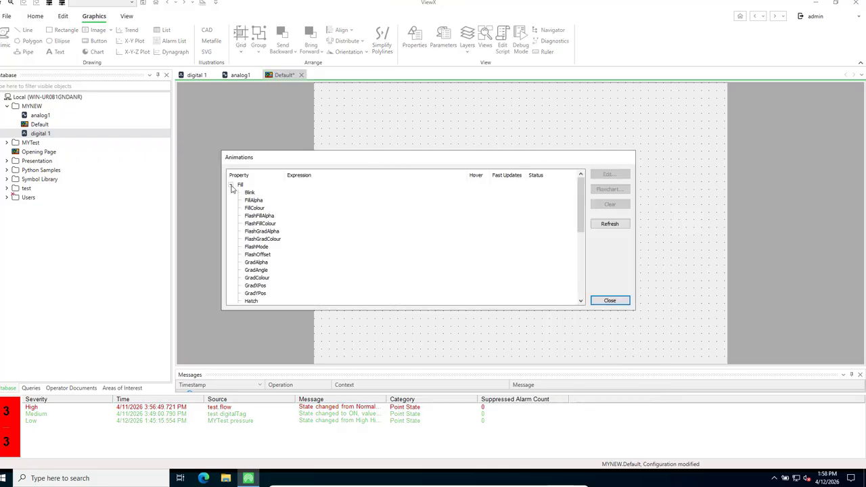
click(255, 208)
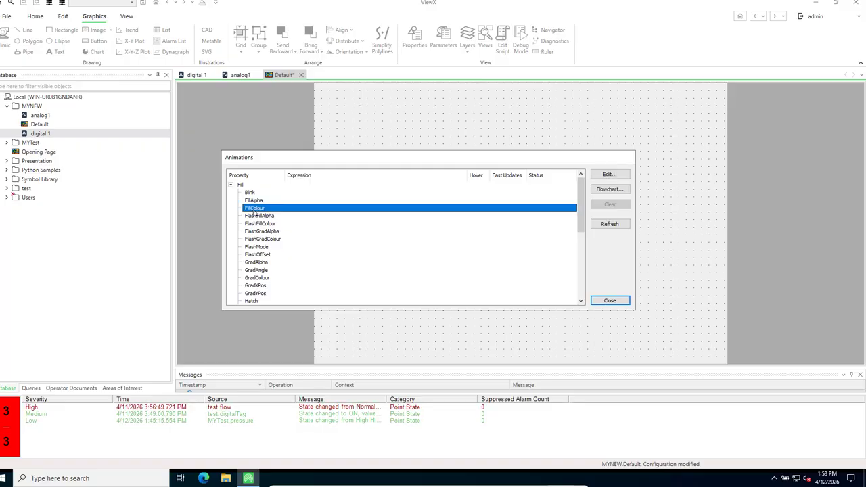
click(608, 175)
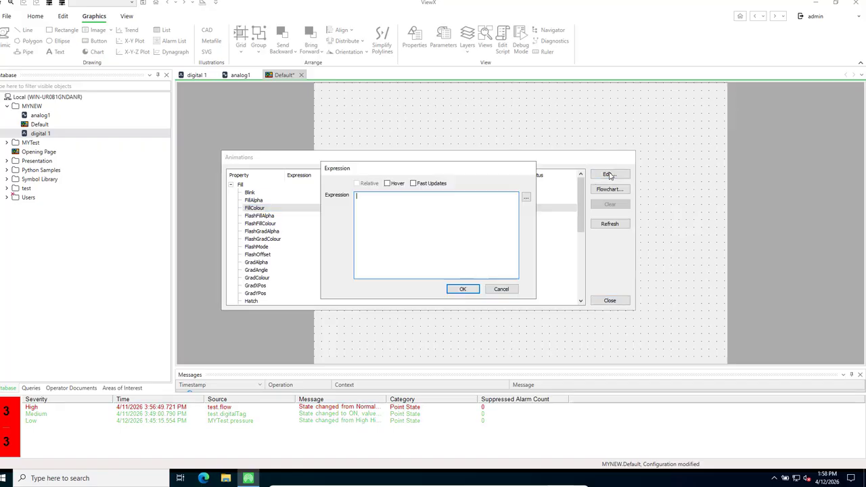
click(501, 289)
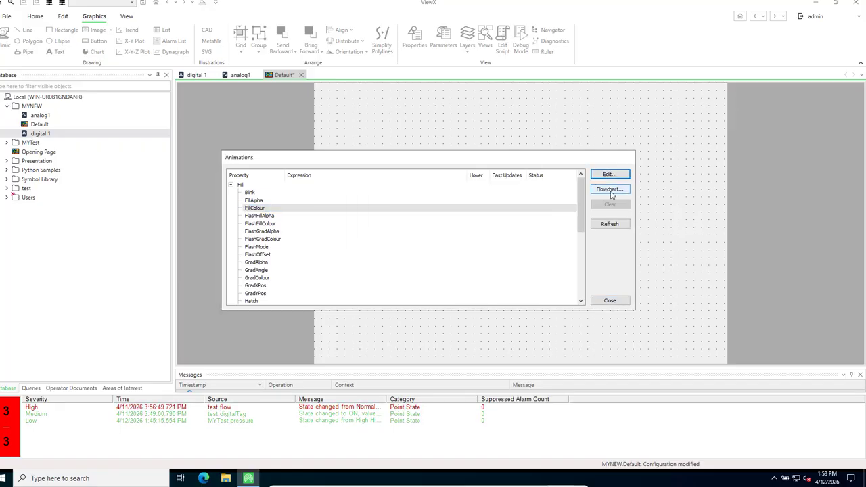
Insert a true/false decision in the FillColour flowchart and make True red RGB(255,0,0)
click(614, 192)
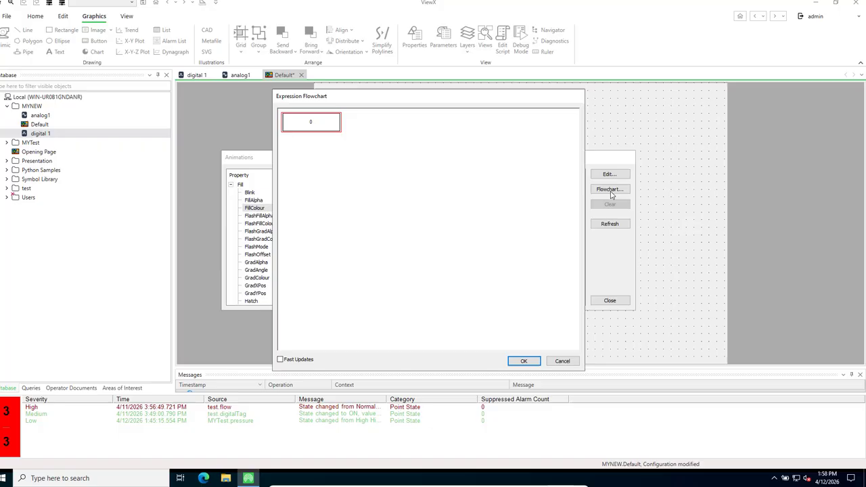
right_click(308, 127)
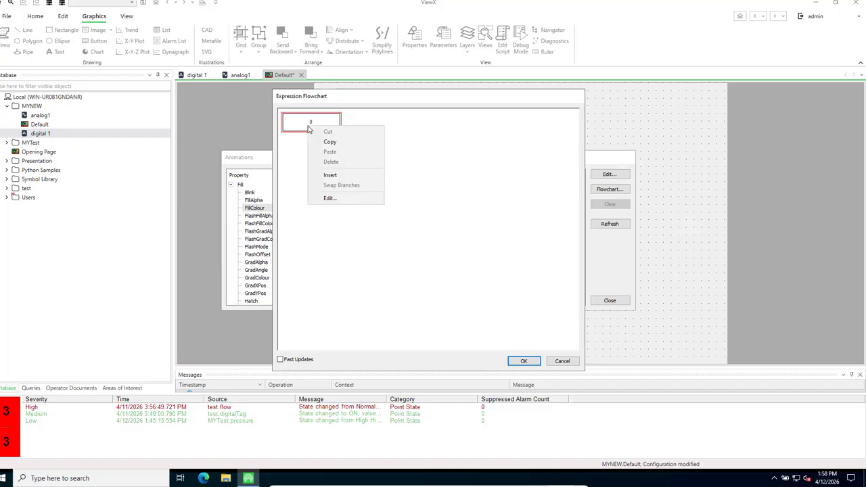
click(330, 174)
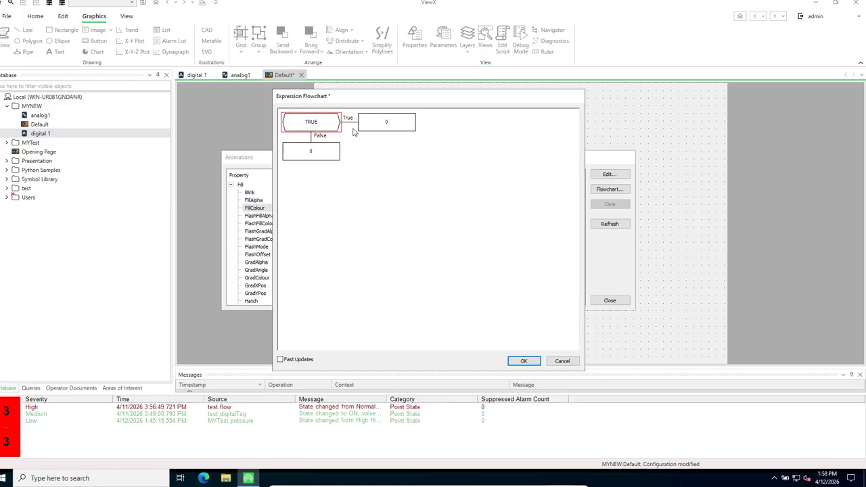
double_click(398, 126)
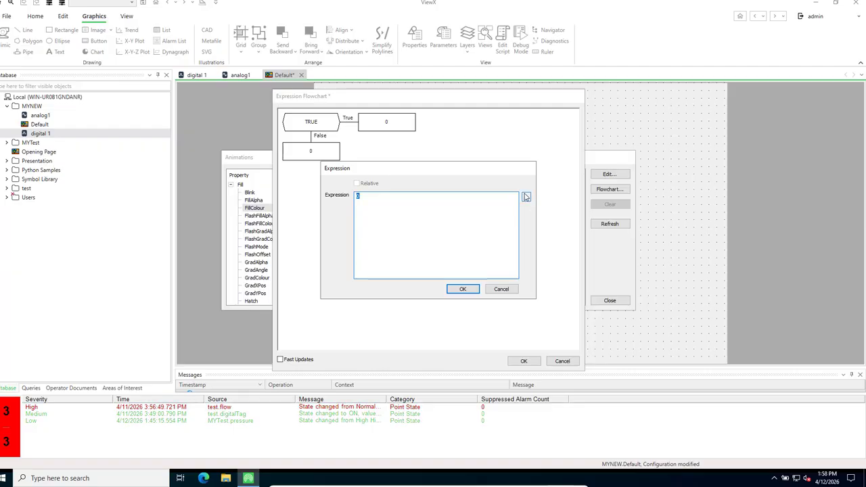
click(526, 197)
mouse_move(550, 224)
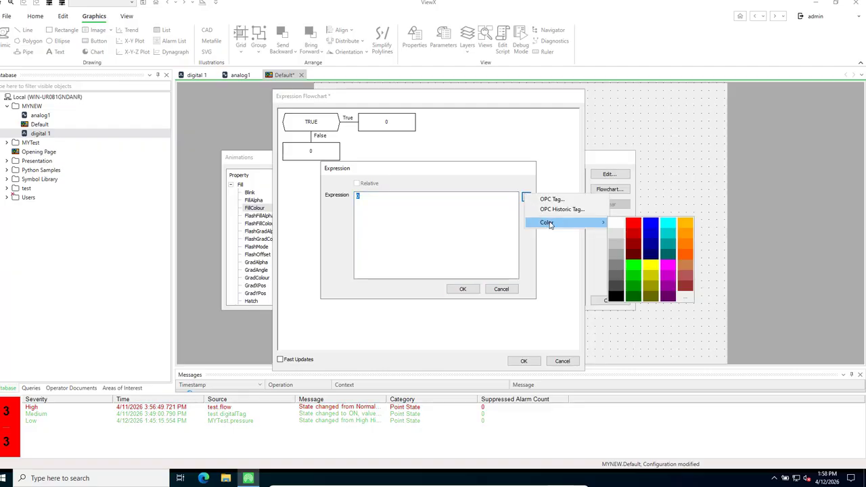
click(632, 225)
click(463, 289)
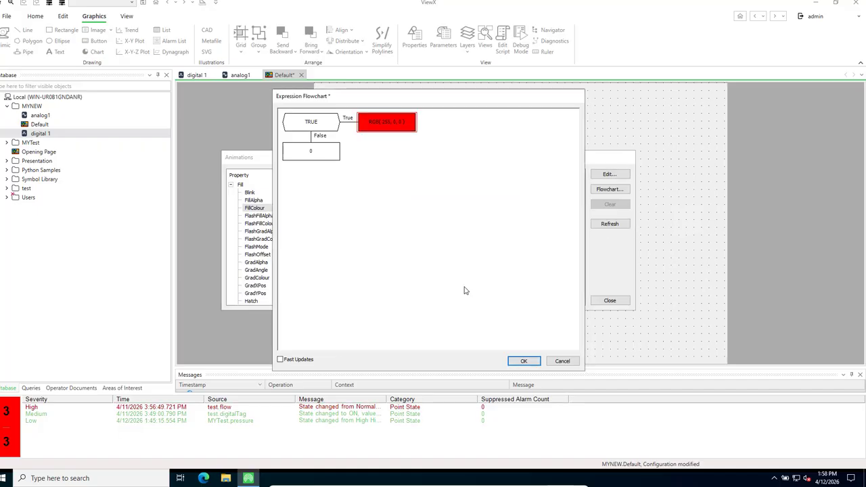
Set the False branch output to green RGB(0,255,0)
click(312, 158)
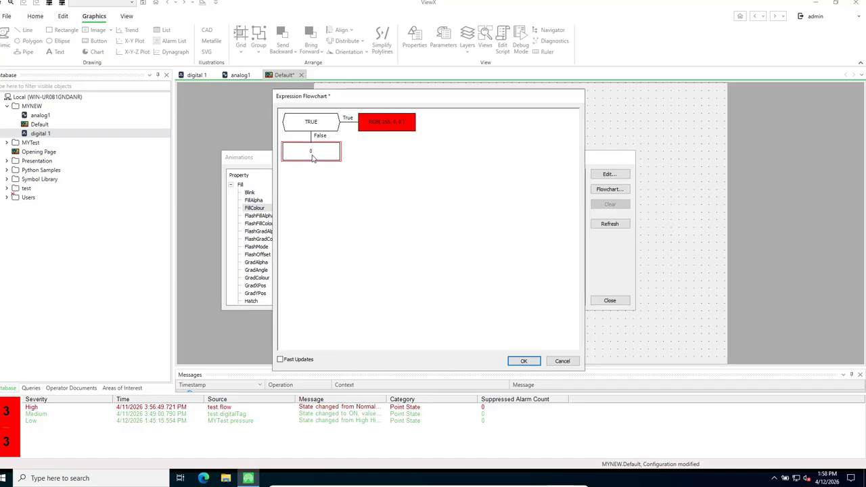
right_click(312, 158)
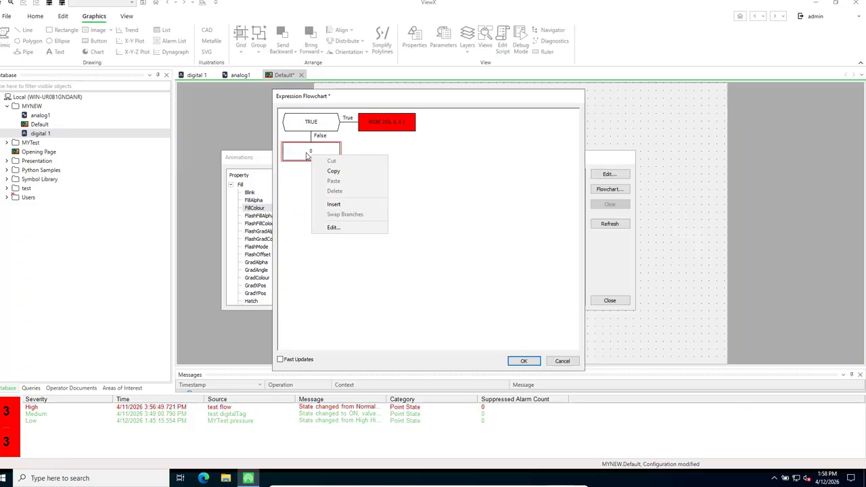
click(307, 155)
double_click(306, 156)
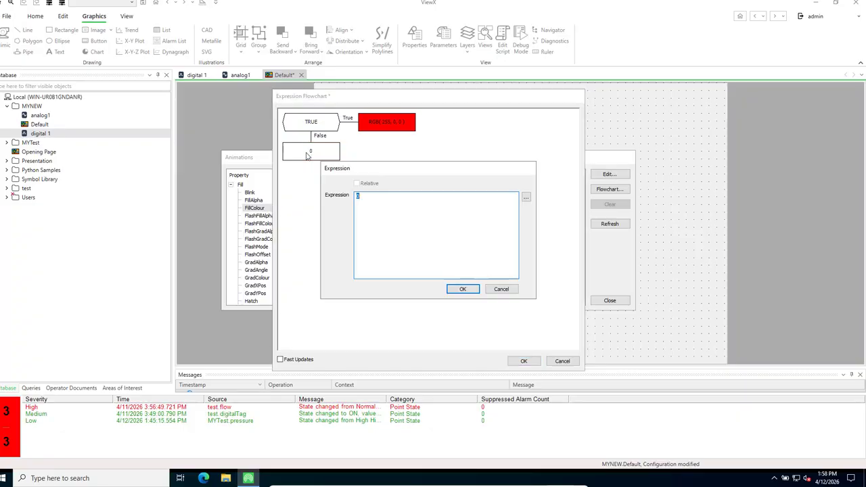
click(525, 197)
mouse_move(549, 228)
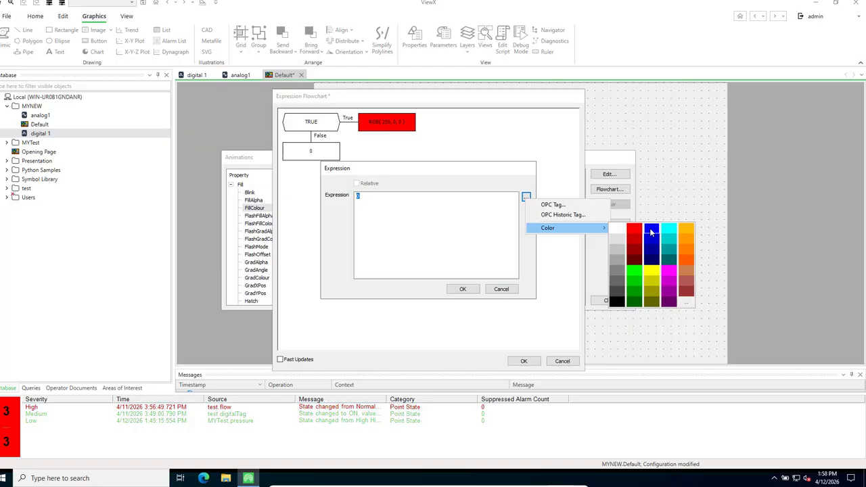
click(635, 278)
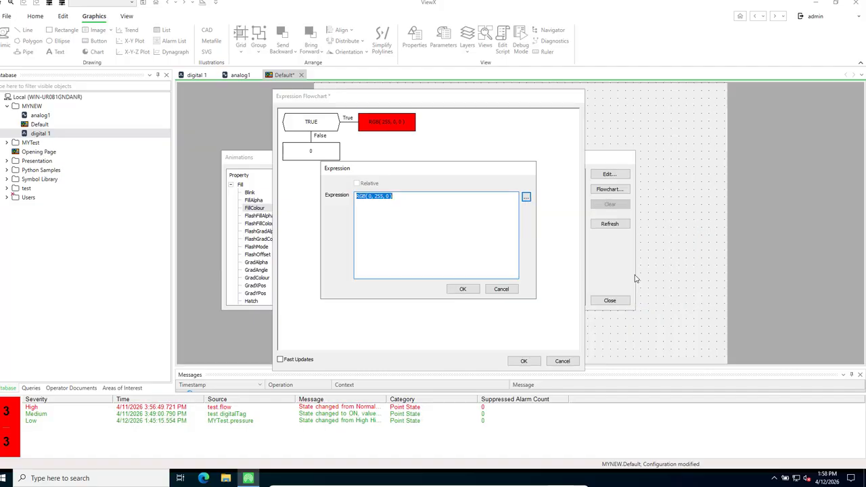
click(463, 289)
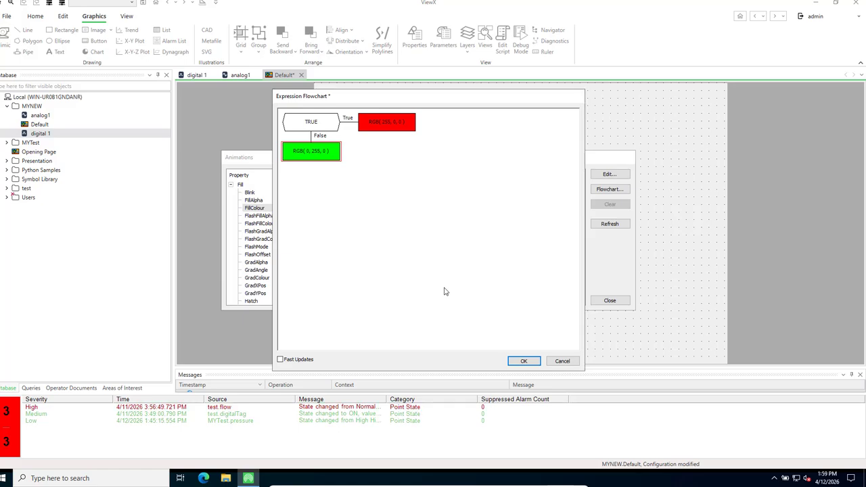
Set the decision condition to digital 1's CurrentState tag and accept the flowchart animation
double_click(316, 125)
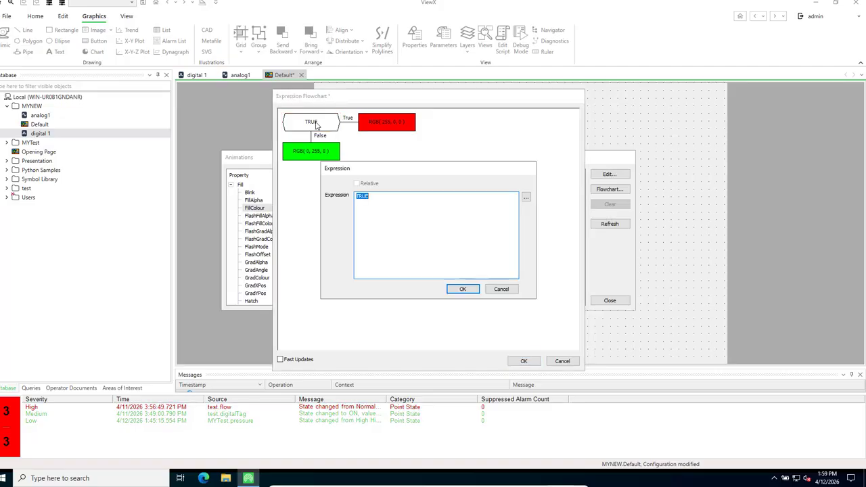
click(526, 197)
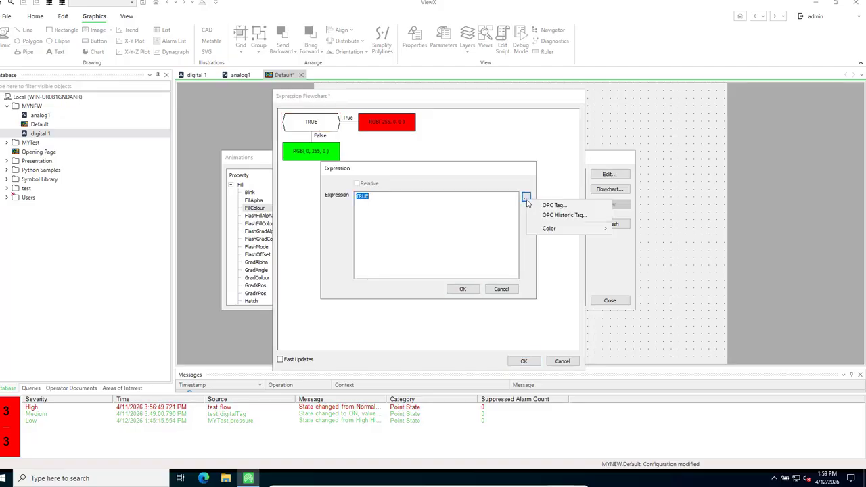
click(562, 205)
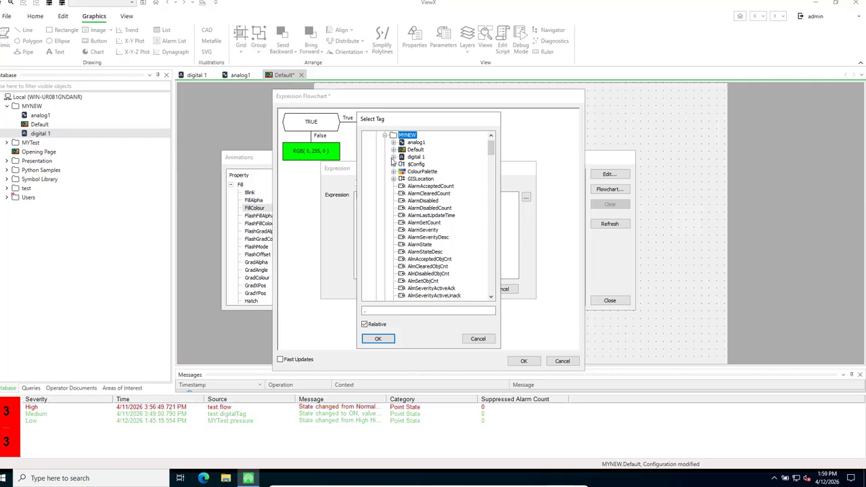
click(414, 157)
click(394, 156)
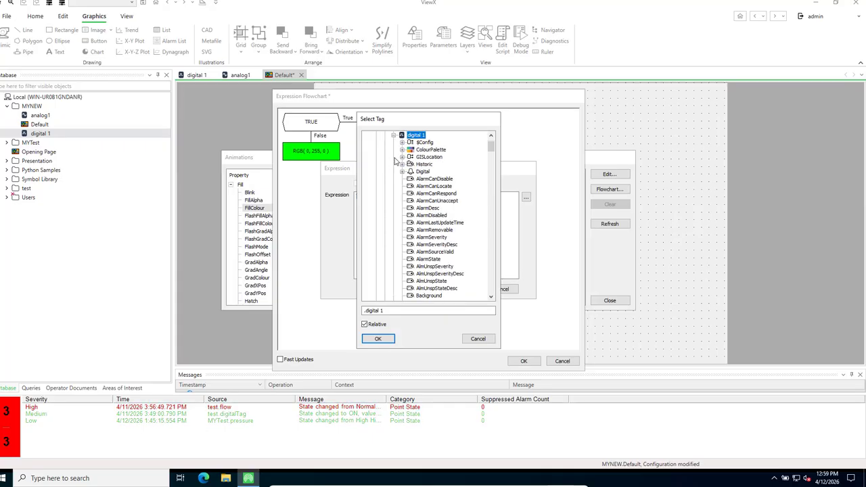
mouse_move(491, 147)
mouse_down()
mouse_move(493, 214)
mouse_move(495, 150)
mouse_move(494, 157)
mouse_up()
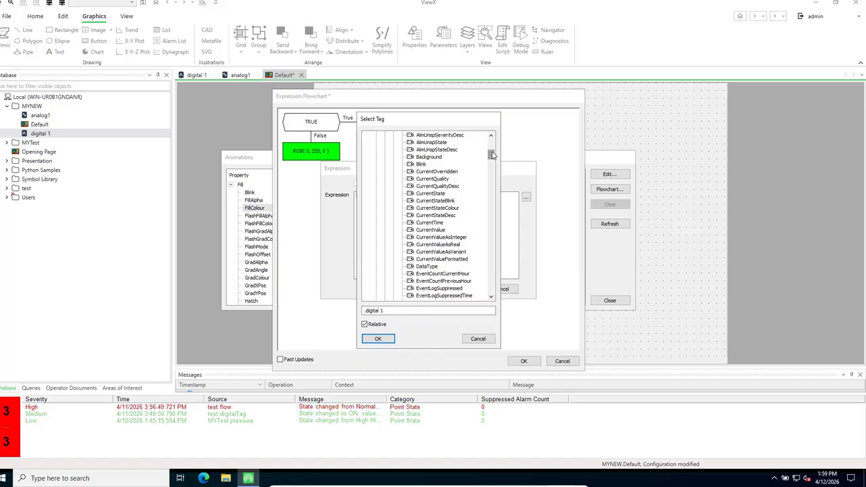
click(432, 197)
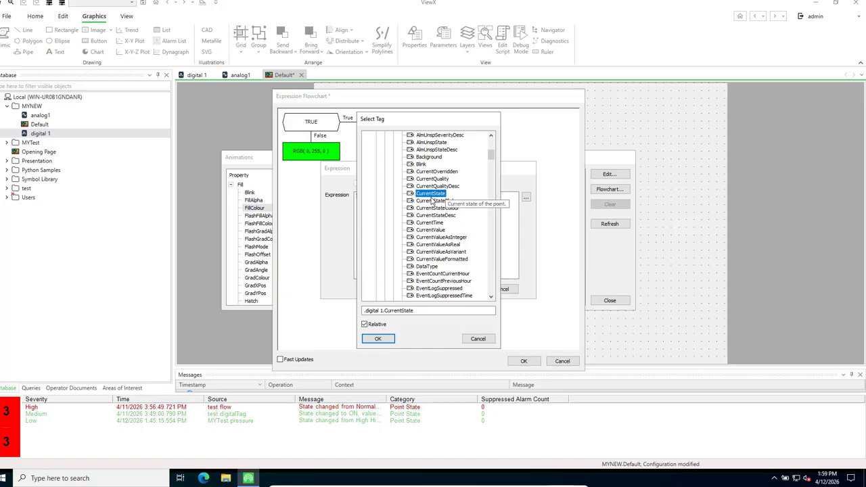
click(378, 339)
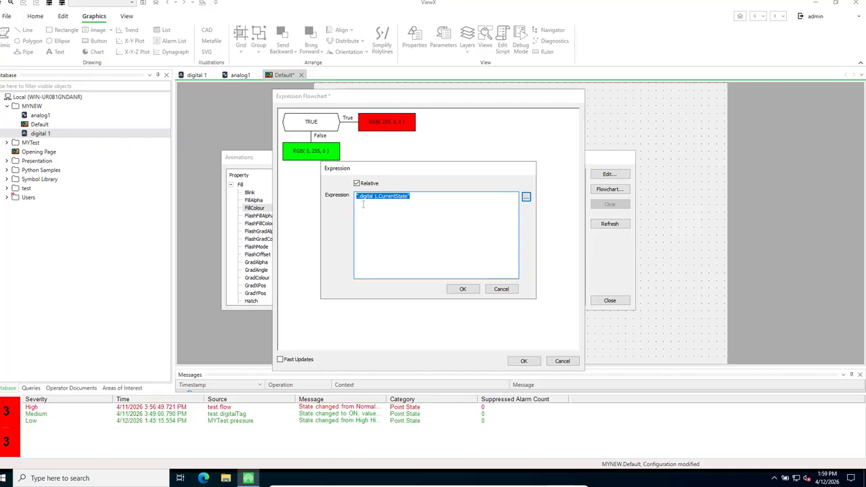
click(466, 289)
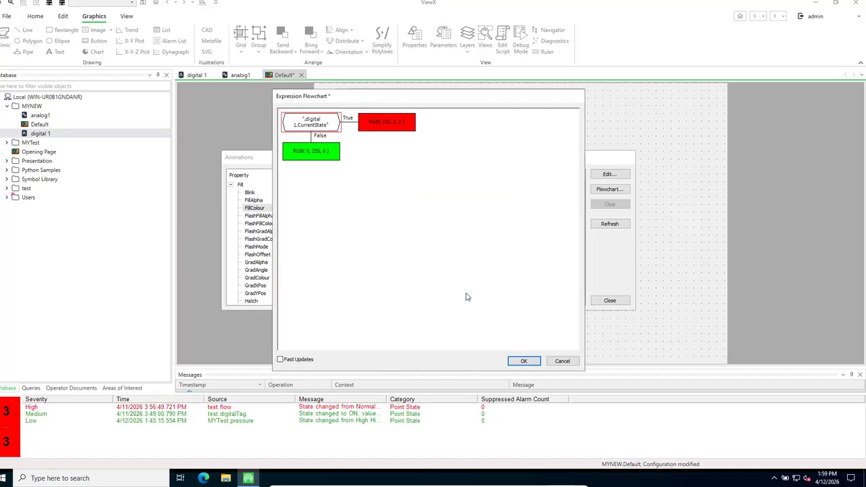
click(523, 361)
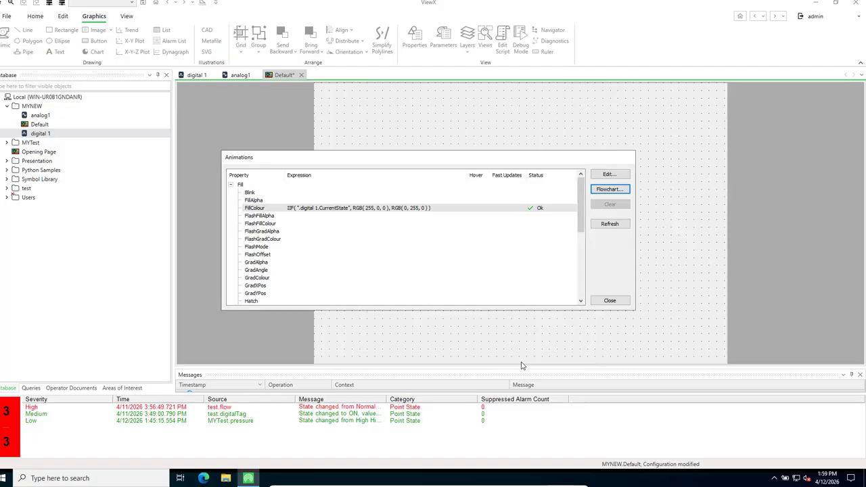
Drop analog1 onto the mimic as an upward-filling vertical bar
click(612, 300)
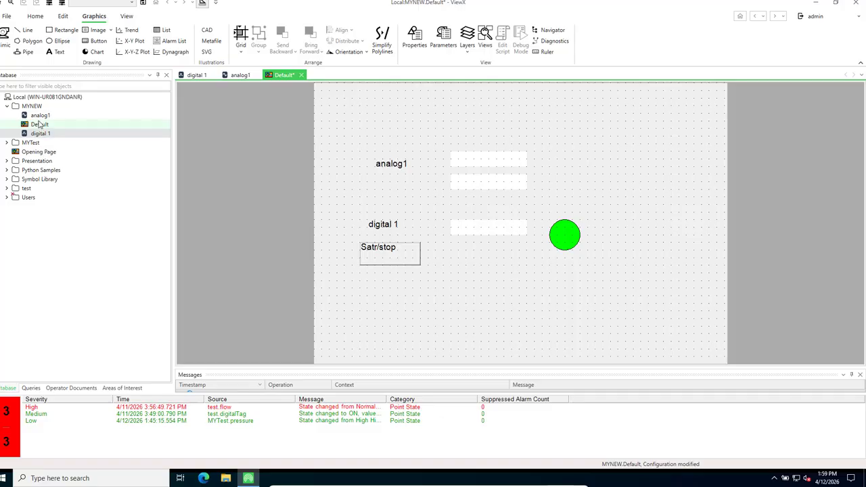
drag(41, 116, 587, 162)
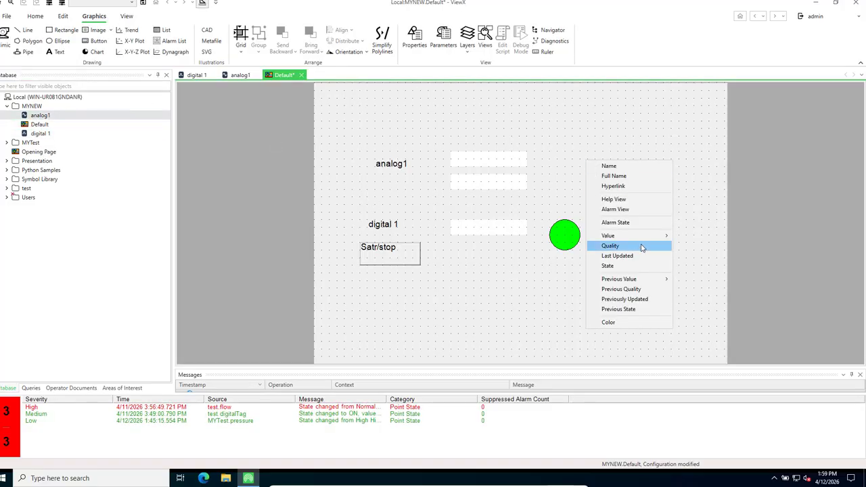
mouse_move(652, 236)
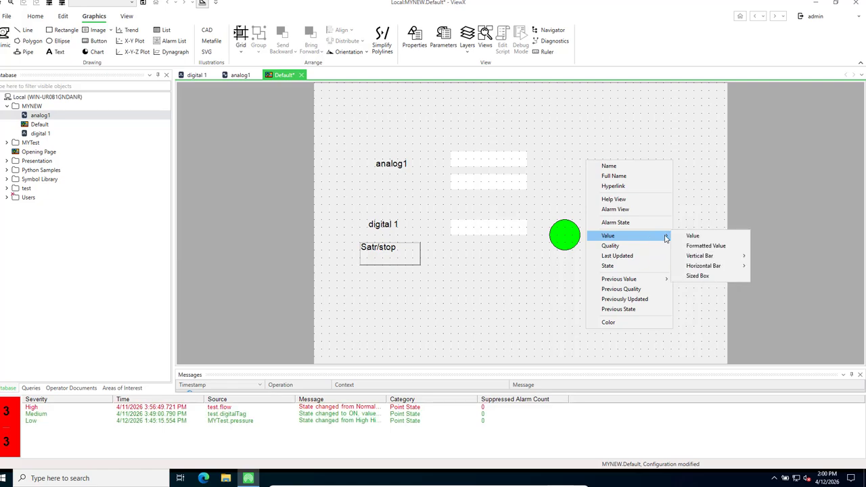
mouse_move(704, 261)
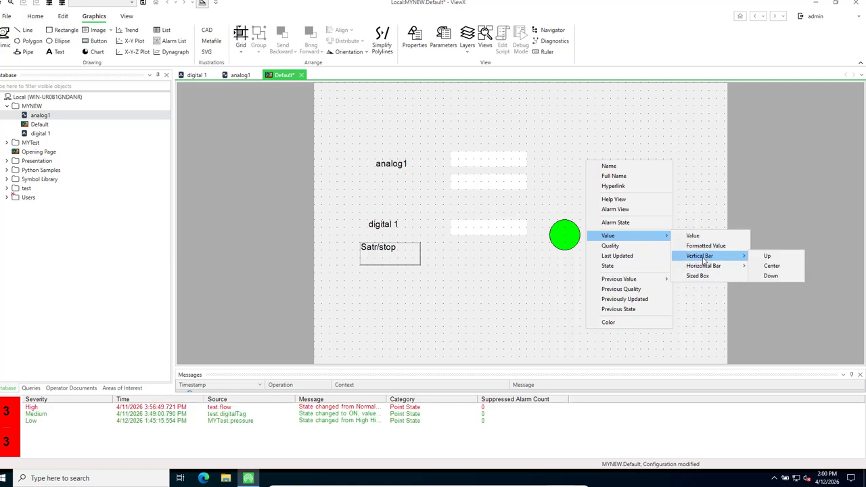
click(783, 258)
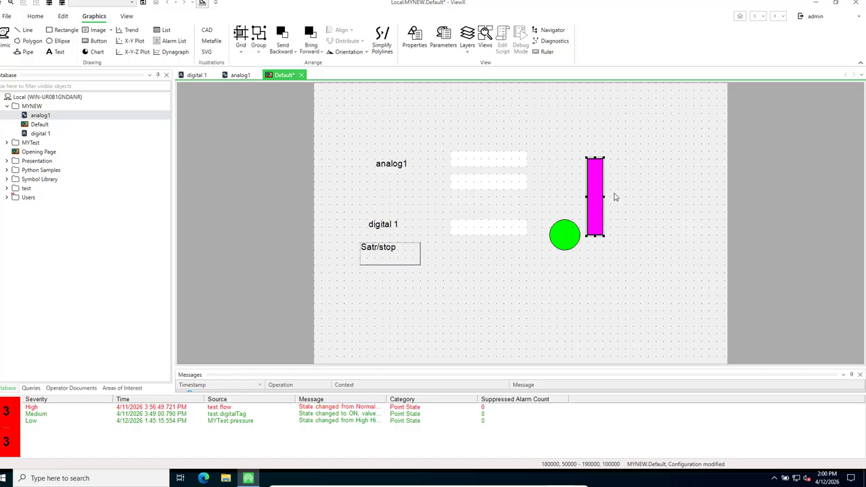
Move the bar above and right of the circle and save the Default mimic
drag(595, 187, 583, 150)
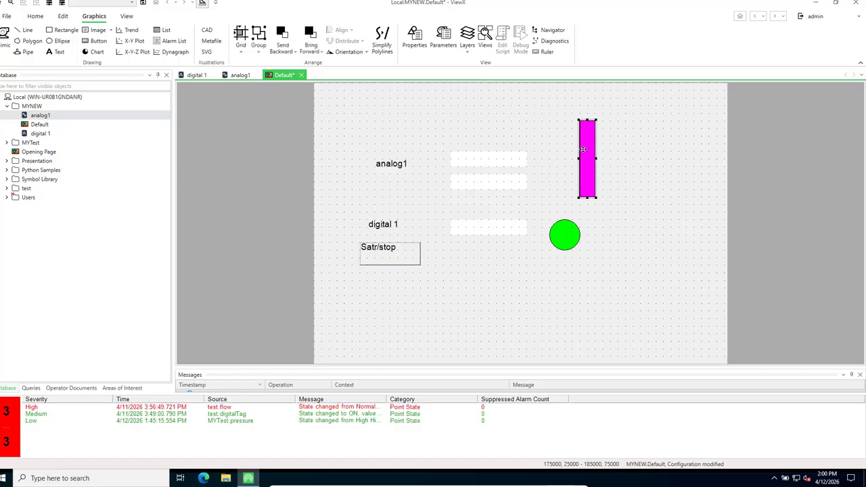
click(533, 307)
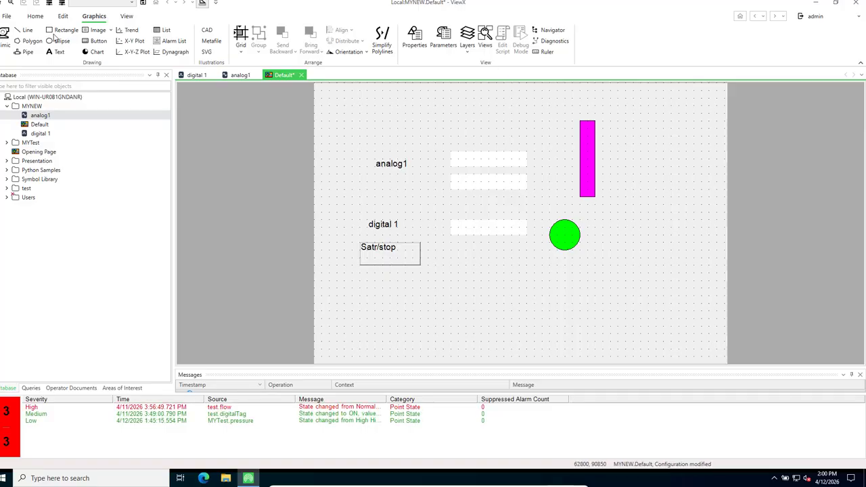
click(143, 3)
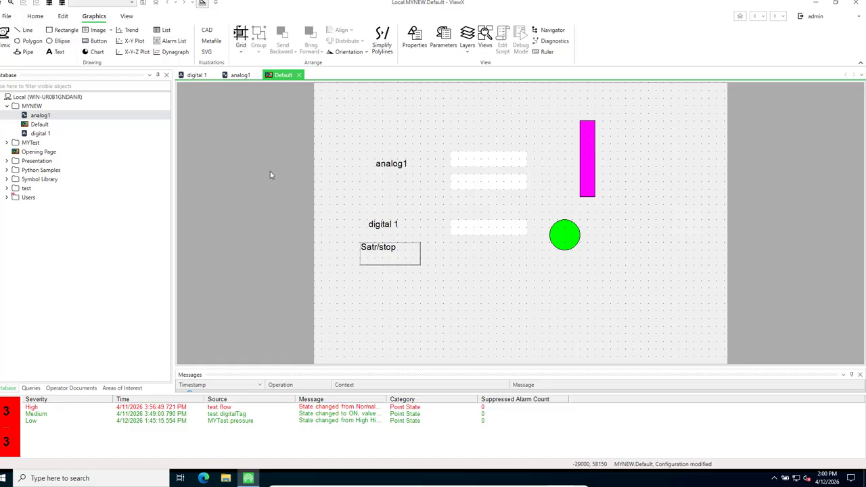
In run mode, use the Satr/stop button to switch digital 1 ON
click(201, 4)
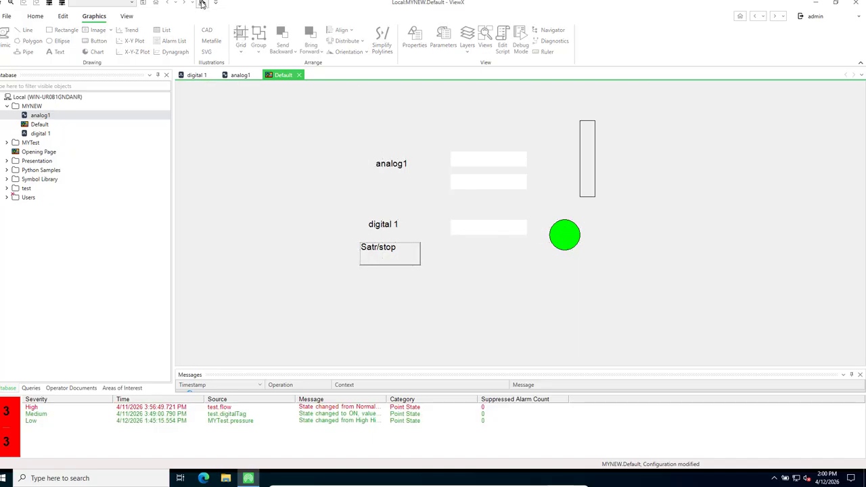
click(389, 254)
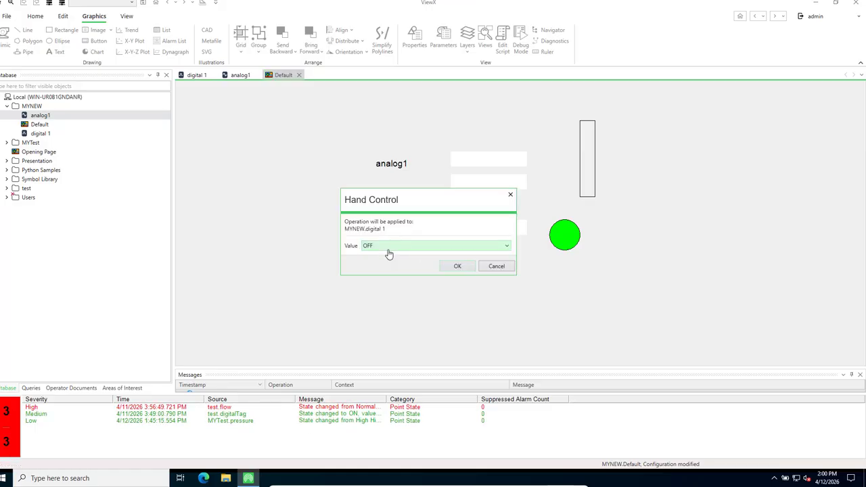
click(508, 253)
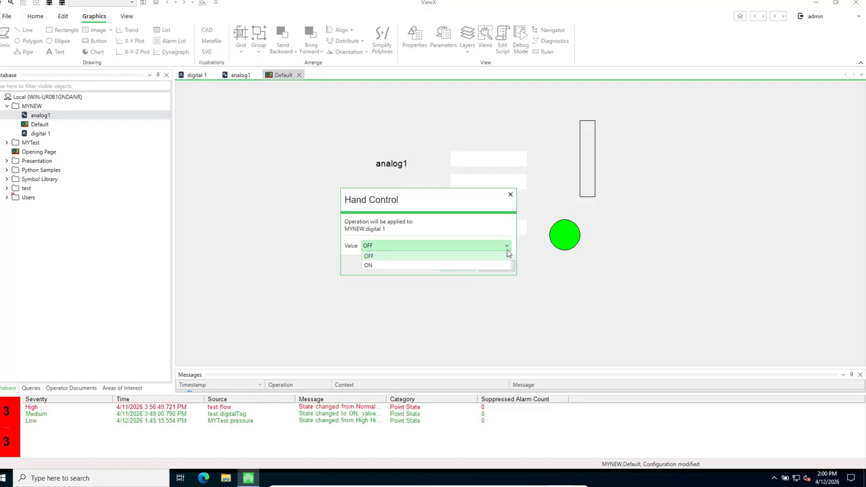
click(381, 269)
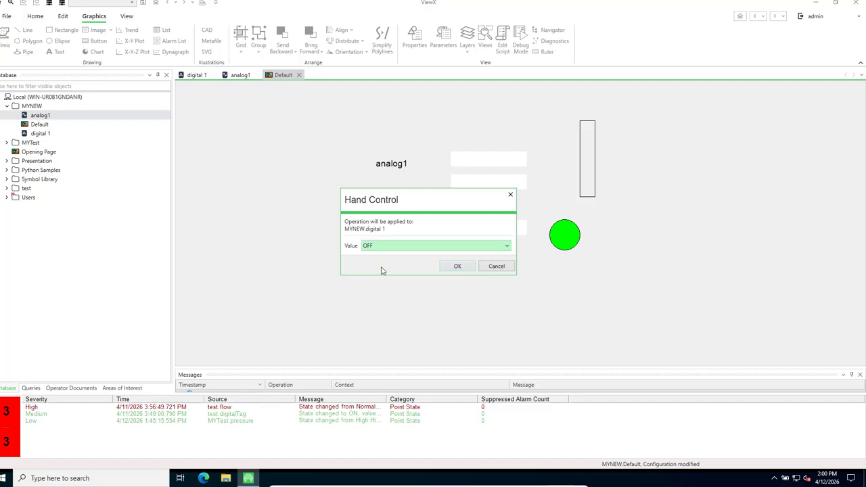
click(457, 267)
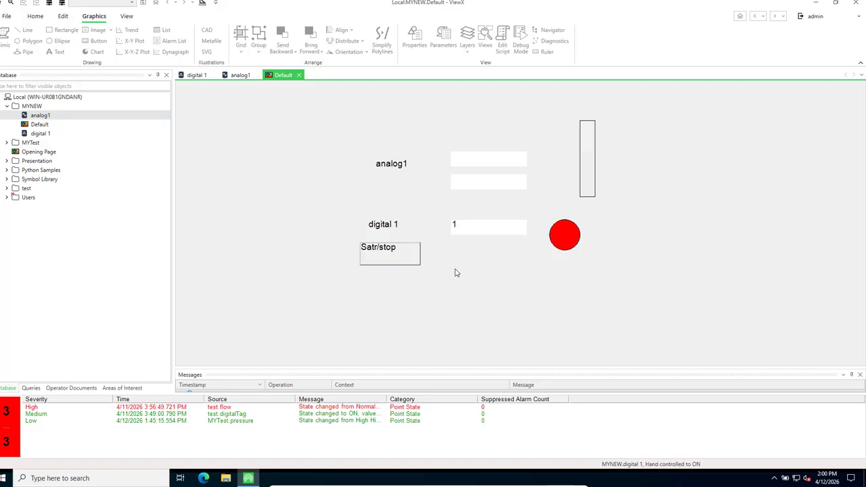
Hand-control digital 1 back to OFF from its value field
right_click(460, 228)
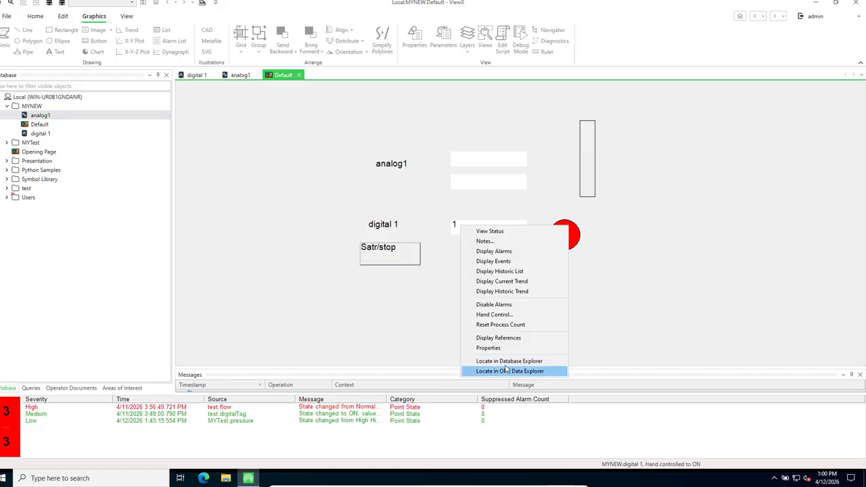
click(501, 315)
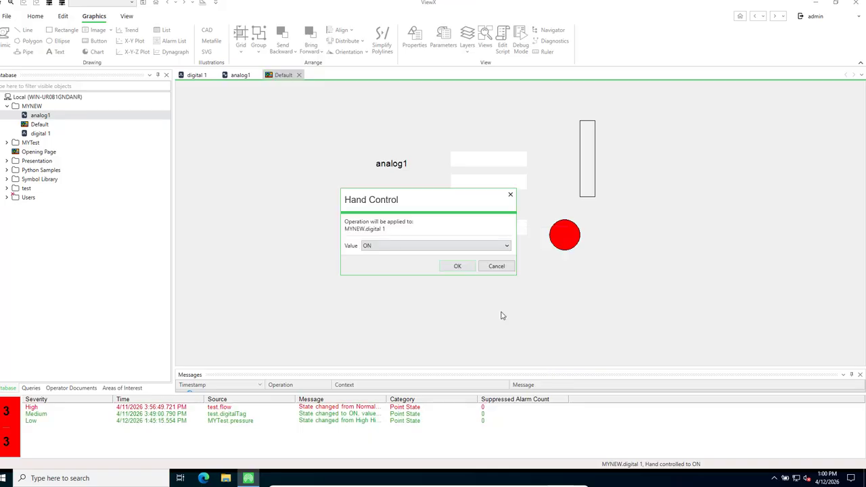
click(506, 249)
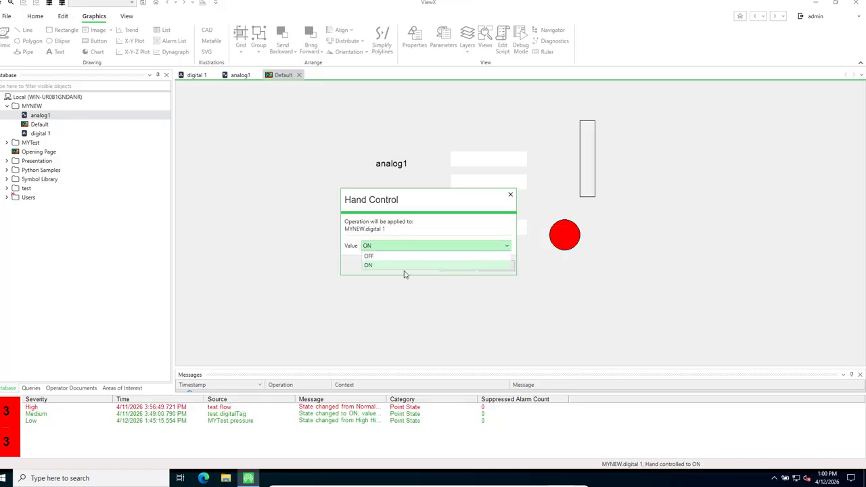
click(369, 257)
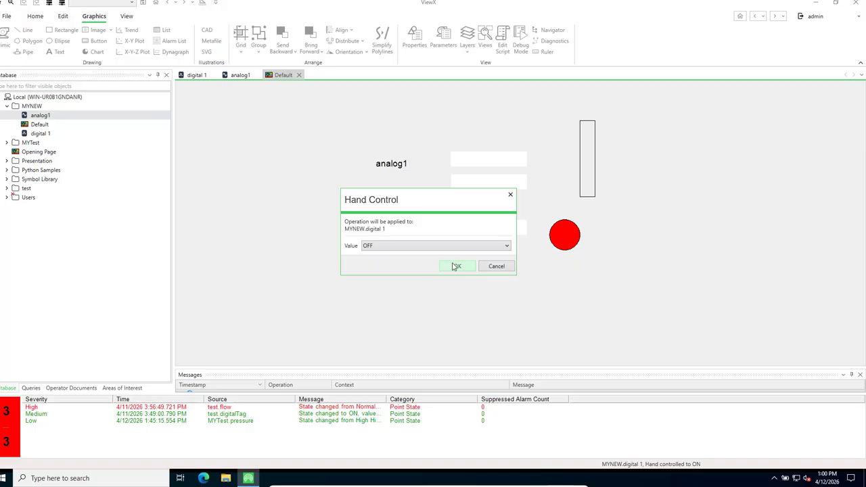
click(456, 266)
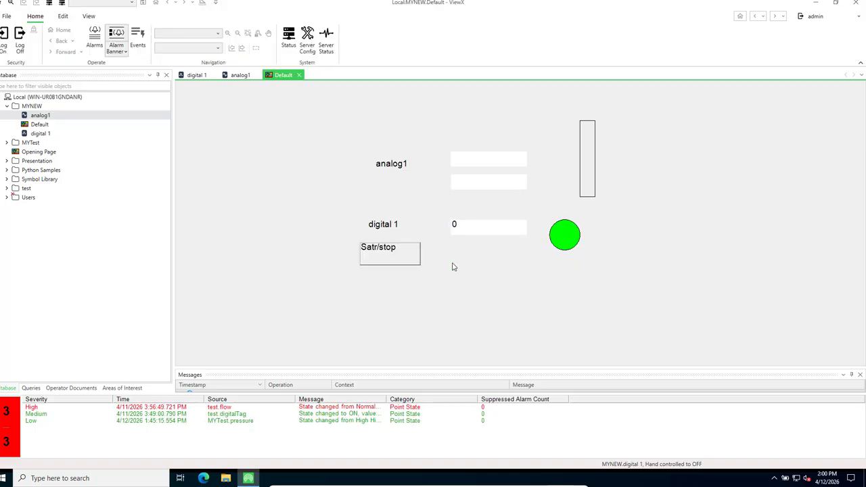
Hand-control analog1 to 90
right_click(472, 163)
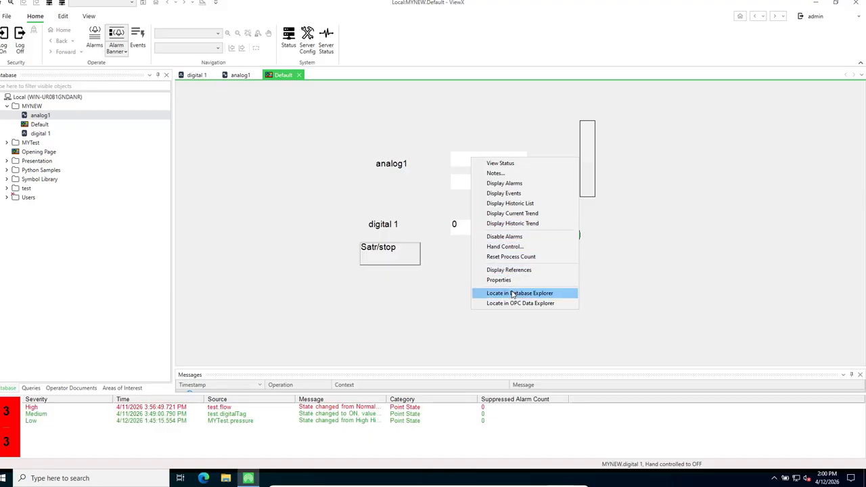
click(497, 246)
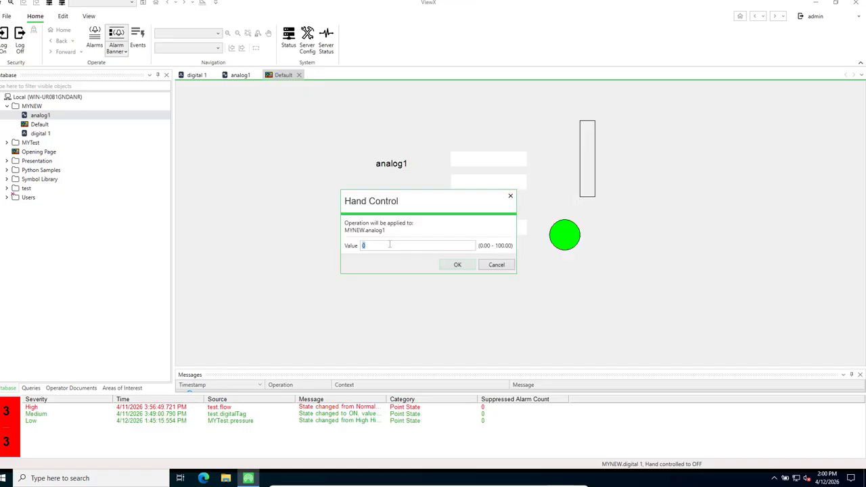
click(390, 245)
key(BackSpace)
click(450, 269)
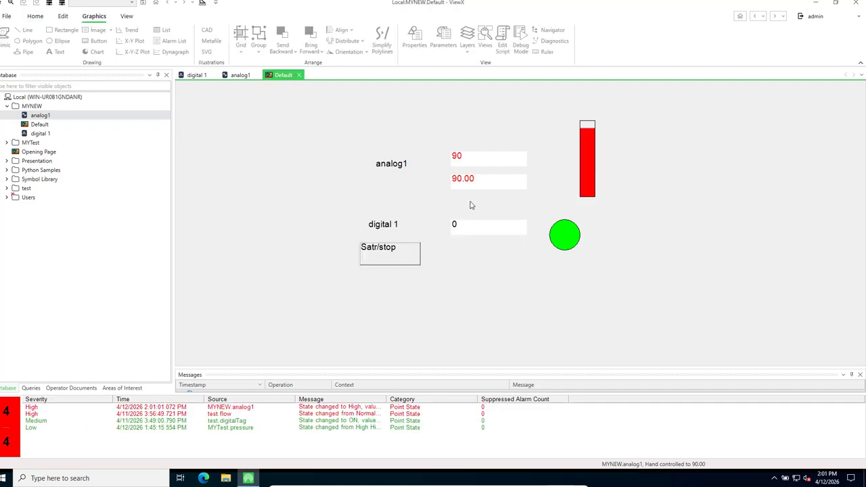
Hand-control analog1 to 50
right_click(464, 161)
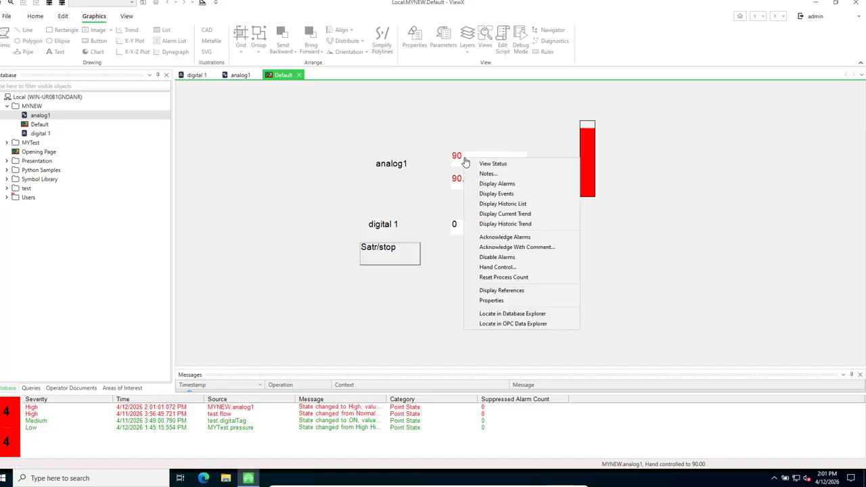
right_click(456, 180)
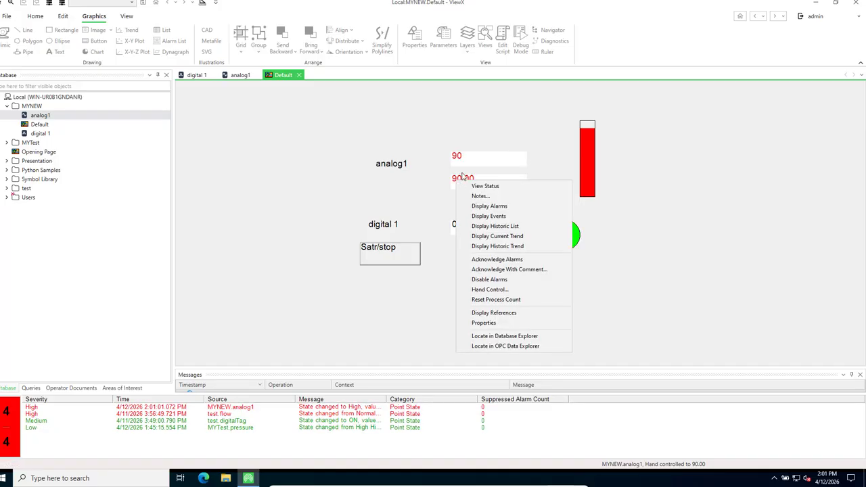
right_click(466, 158)
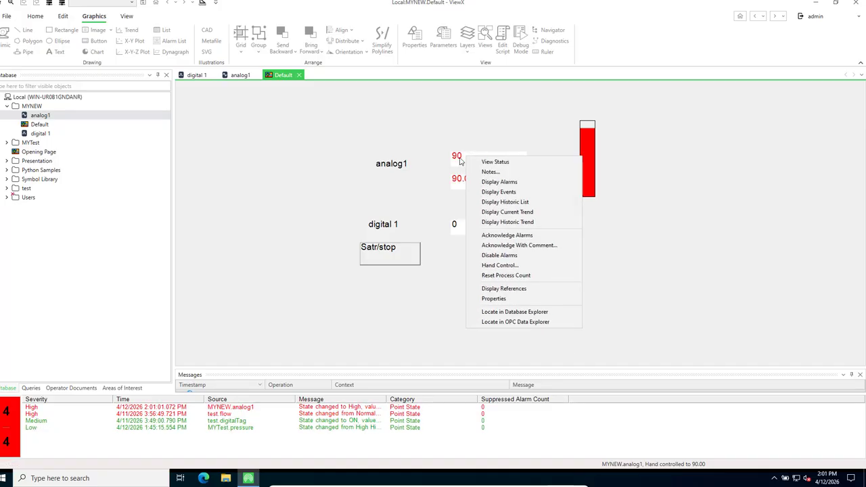
right_click(457, 160)
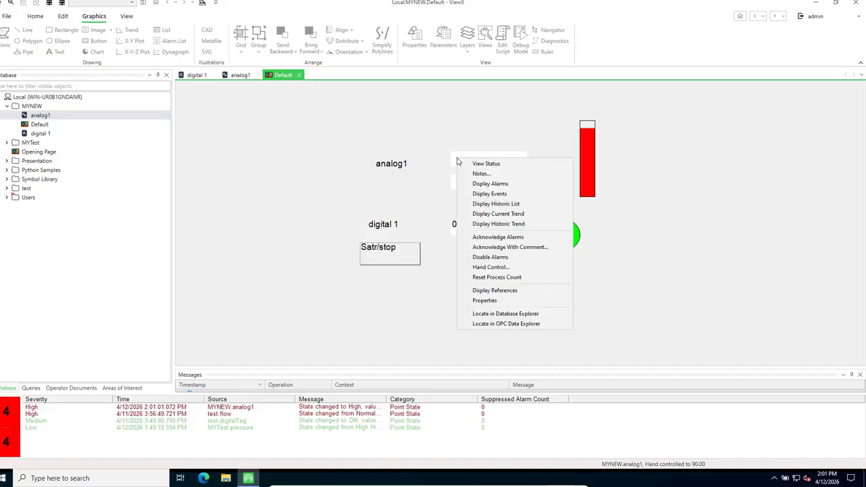
click(499, 267)
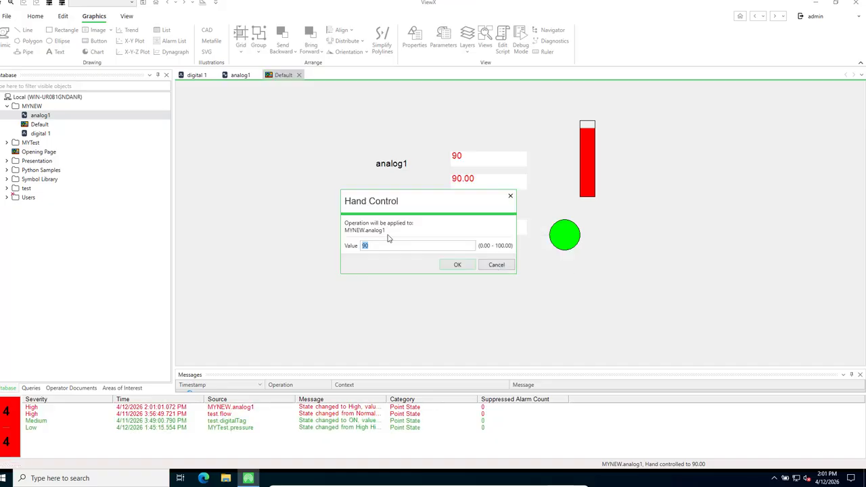
text(5)
click(457, 264)
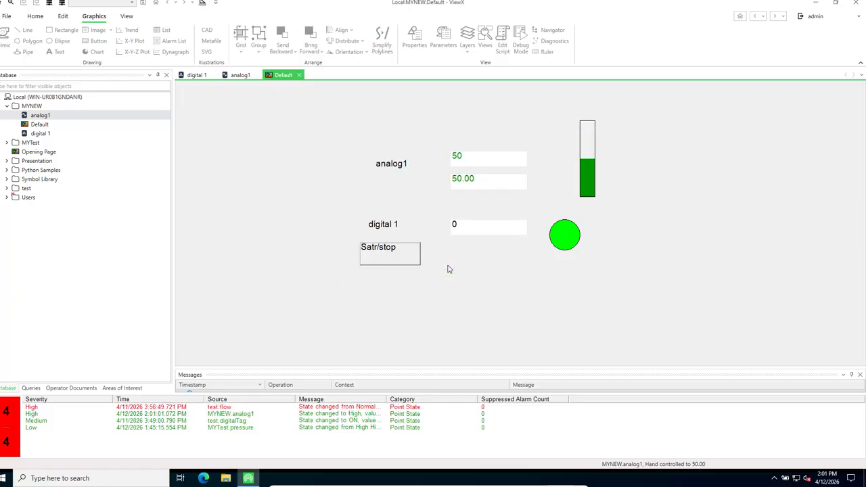
Try setting analog1 to 510 and dismiss the out-of-range error
right_click(468, 166)
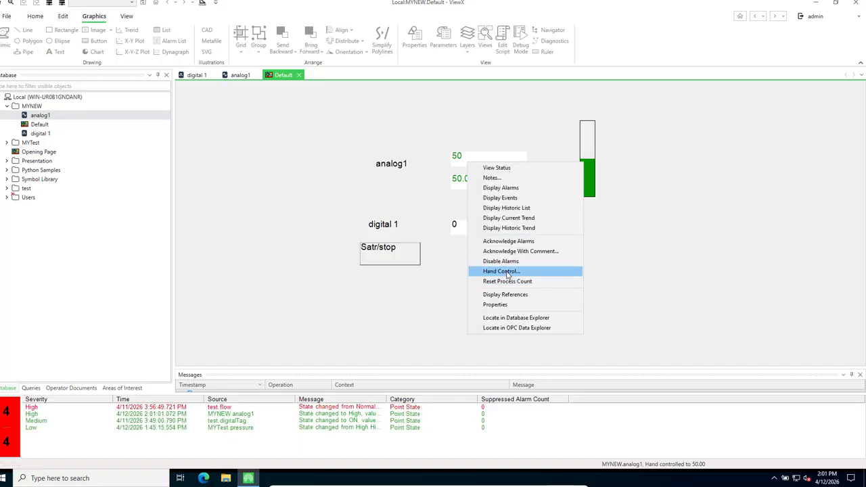
click(501, 271)
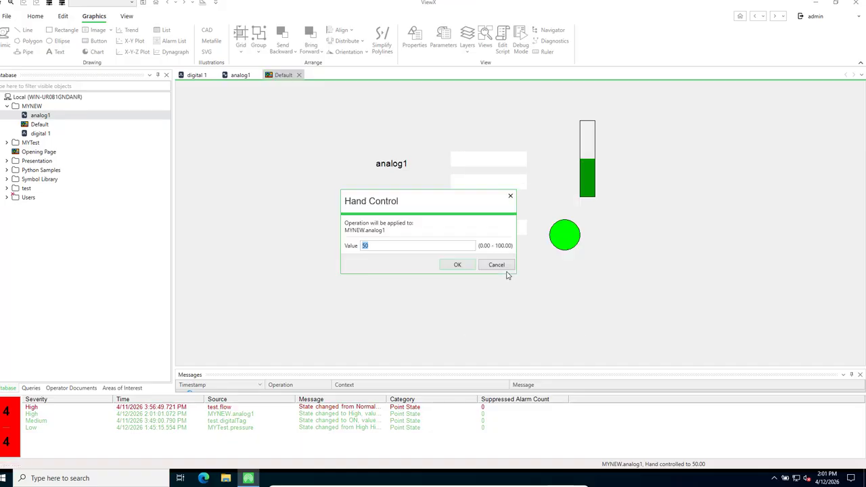
click(395, 245)
key(BackSpace)
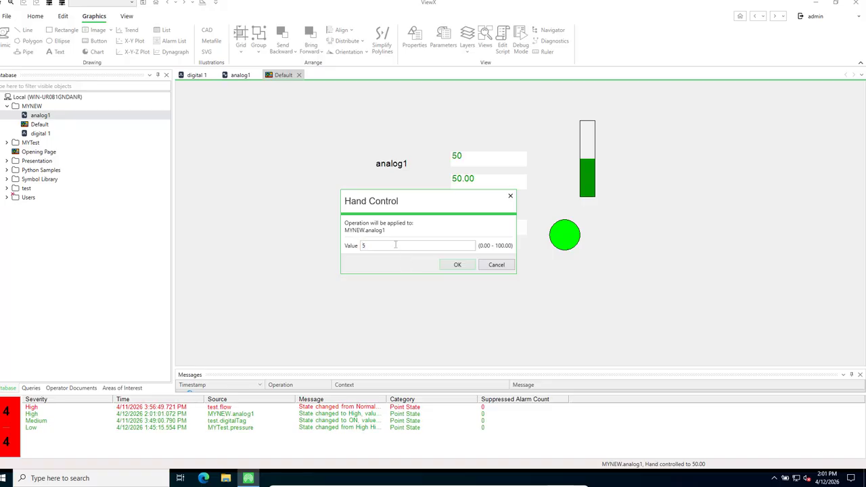
text(10)
click(456, 265)
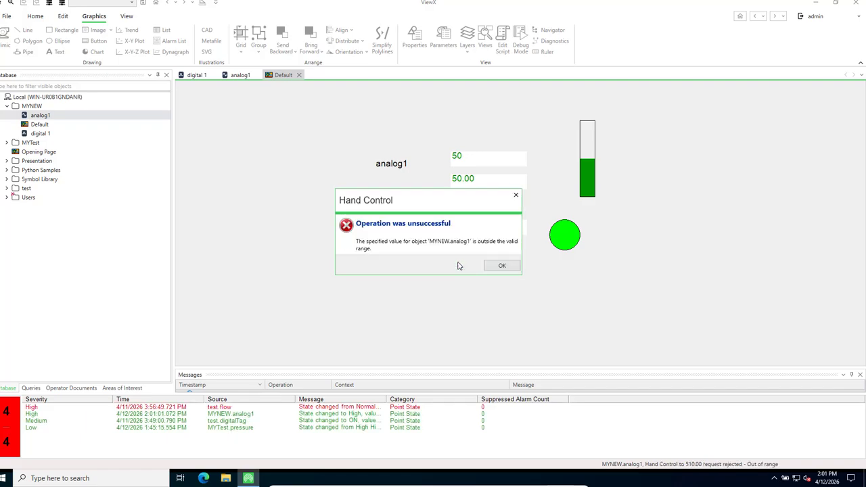
click(501, 266)
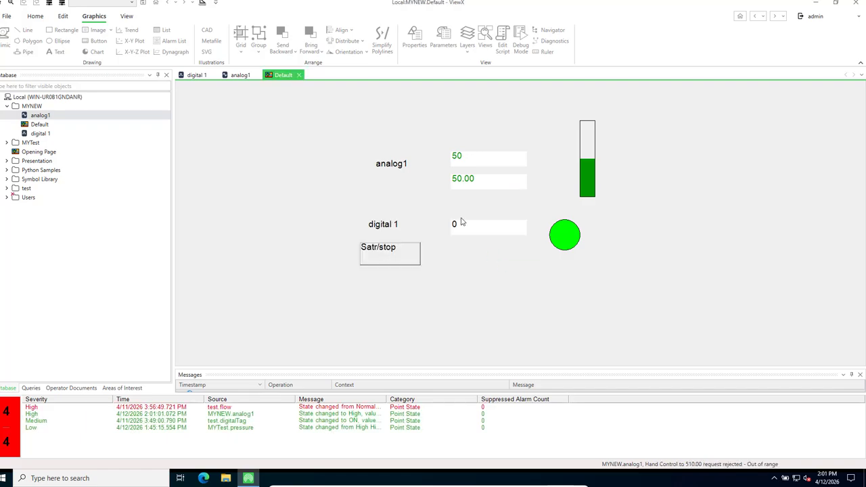
Hand-control analog1 to 20
right_click(464, 158)
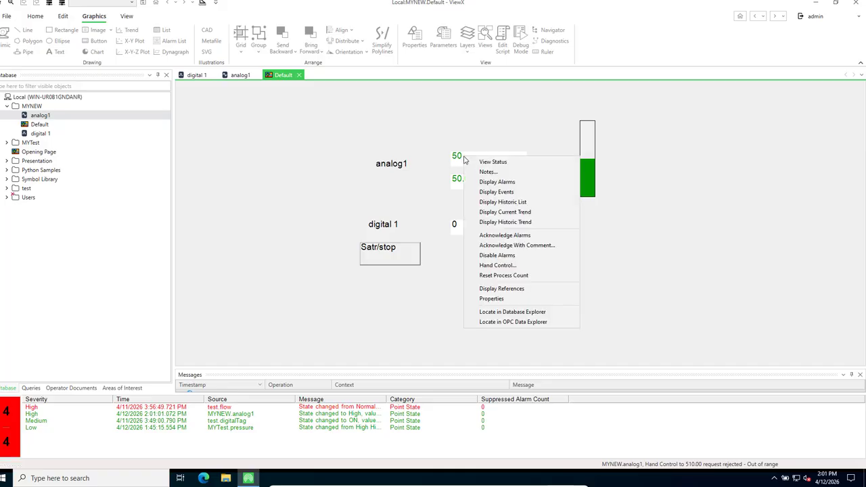
click(497, 266)
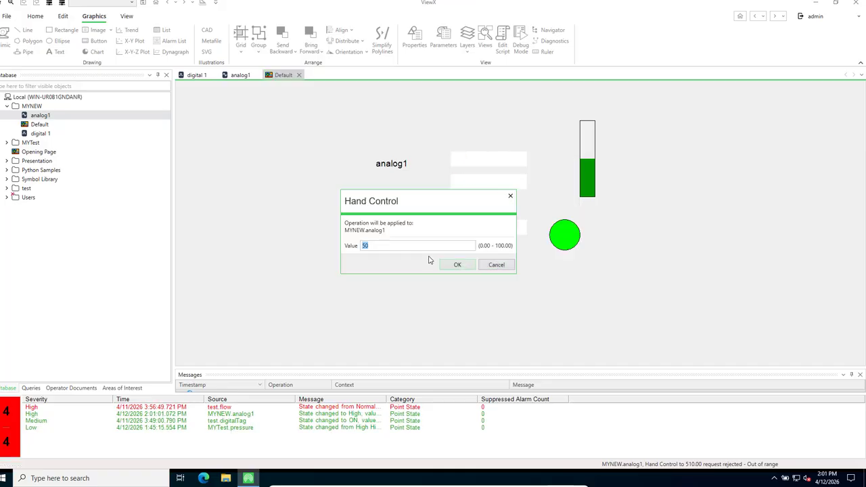
text(20)
click(450, 268)
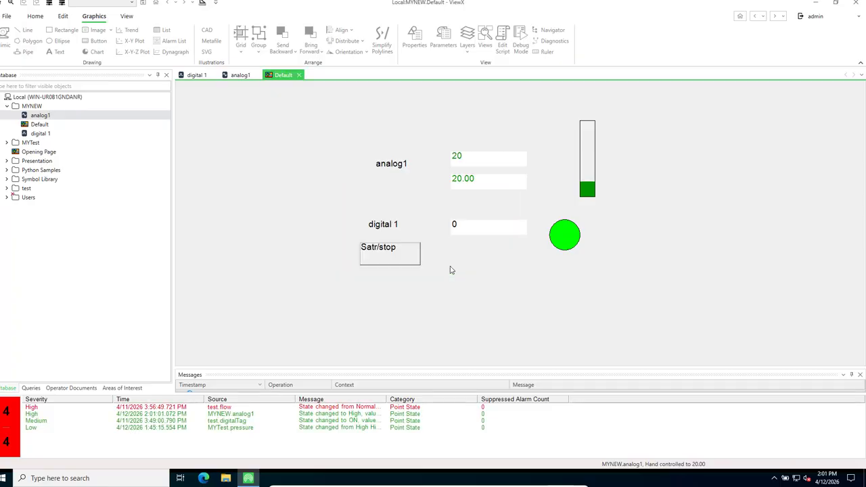
Hand-control analog1 to 10, then return the Default mimic to edit mode
right_click(470, 164)
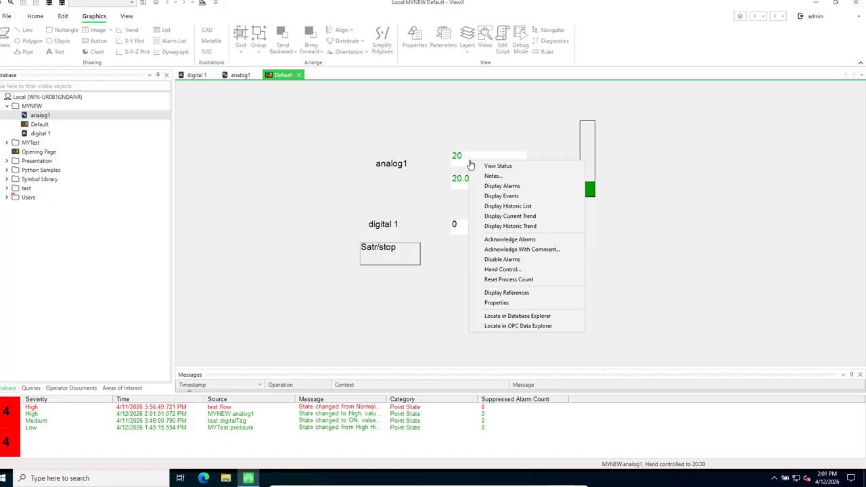
click(510, 271)
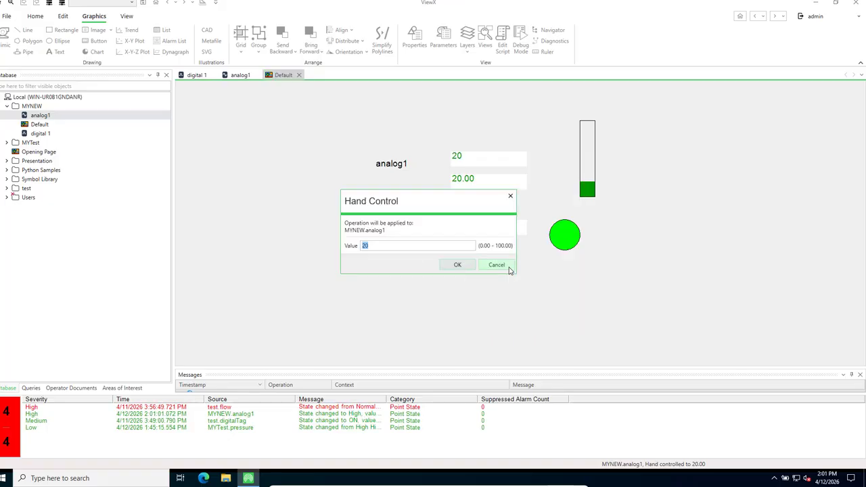
text(10)
click(458, 266)
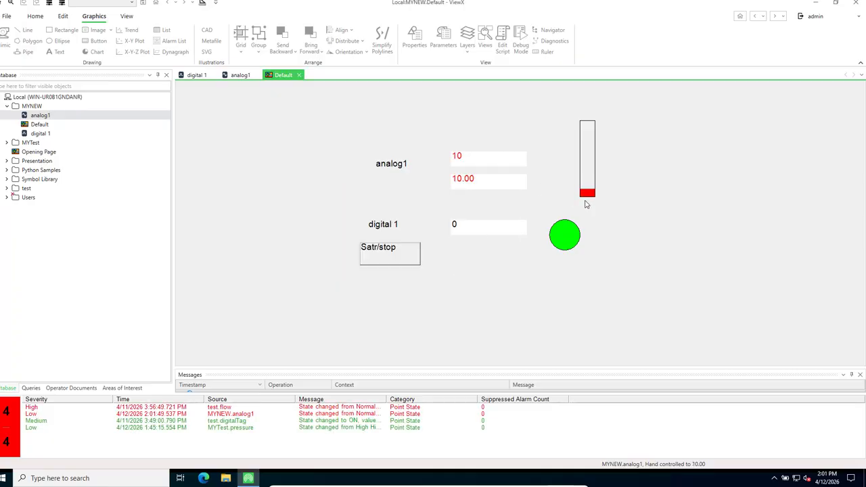
click(201, 3)
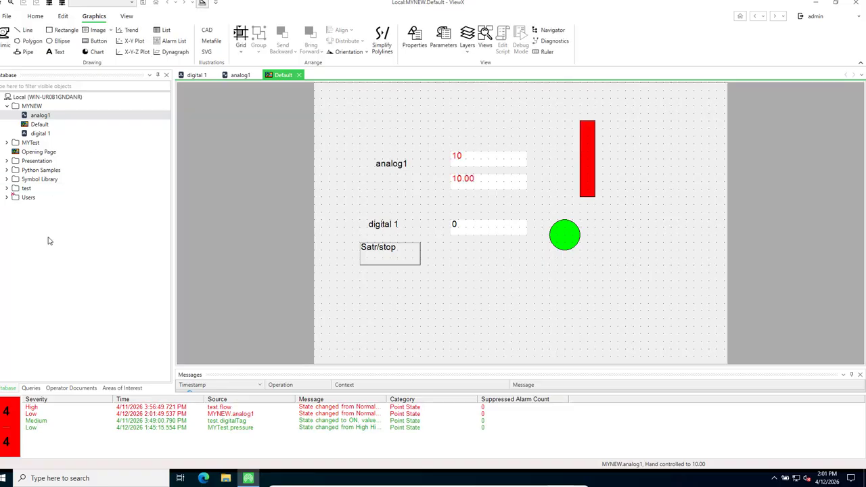
View MYNEW's events and alarms, select the analog1 Low alarm, then return to Default
right_click(29, 107)
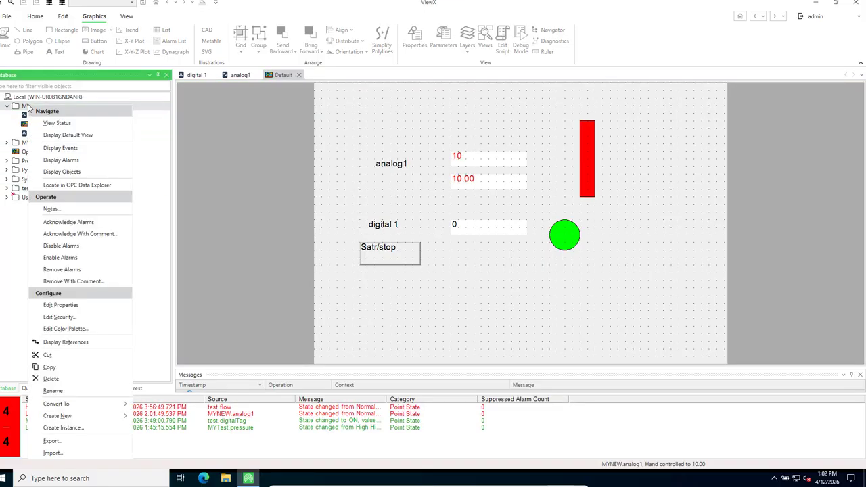
click(61, 148)
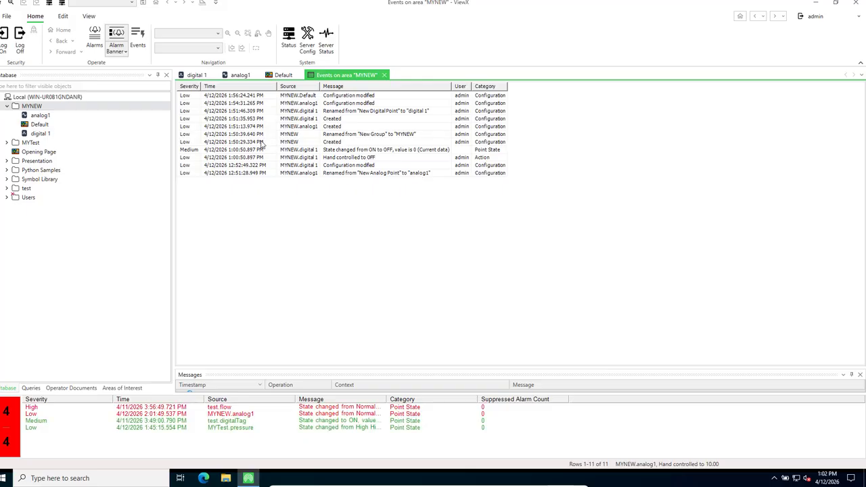
right_click(34, 109)
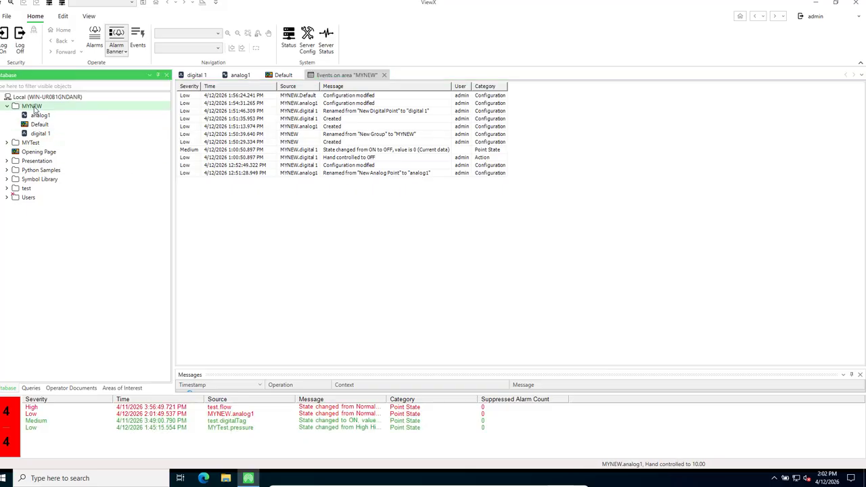
click(78, 162)
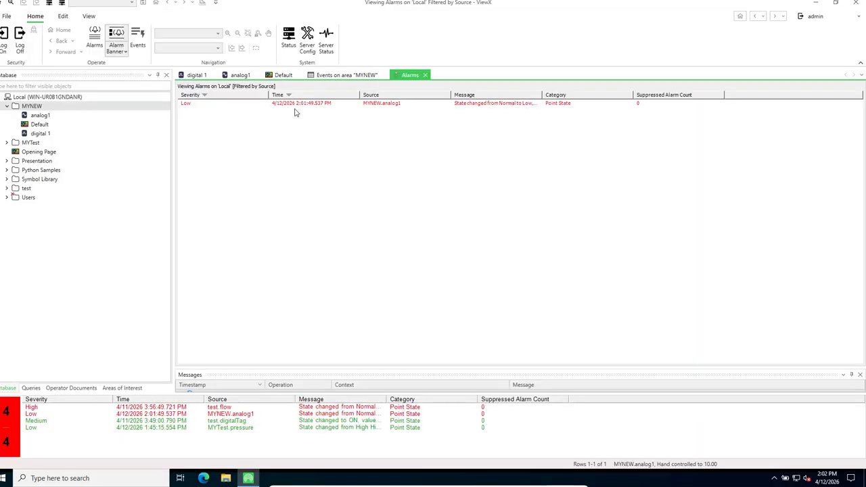
click(308, 103)
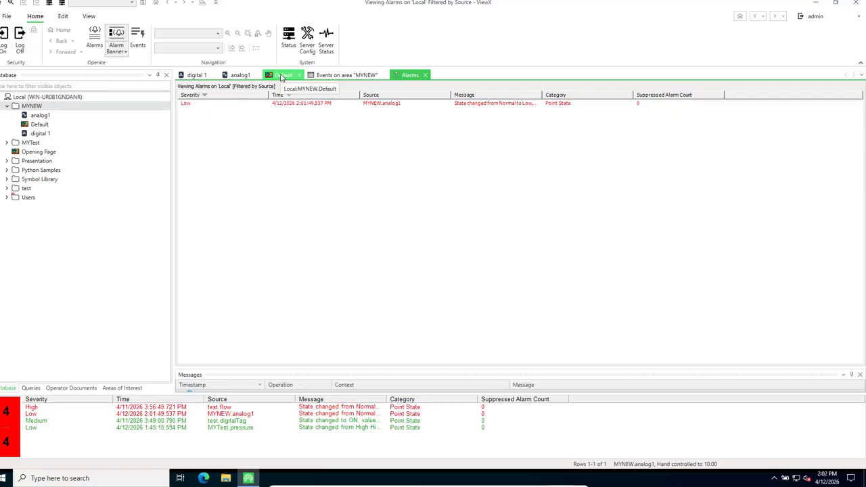
click(282, 75)
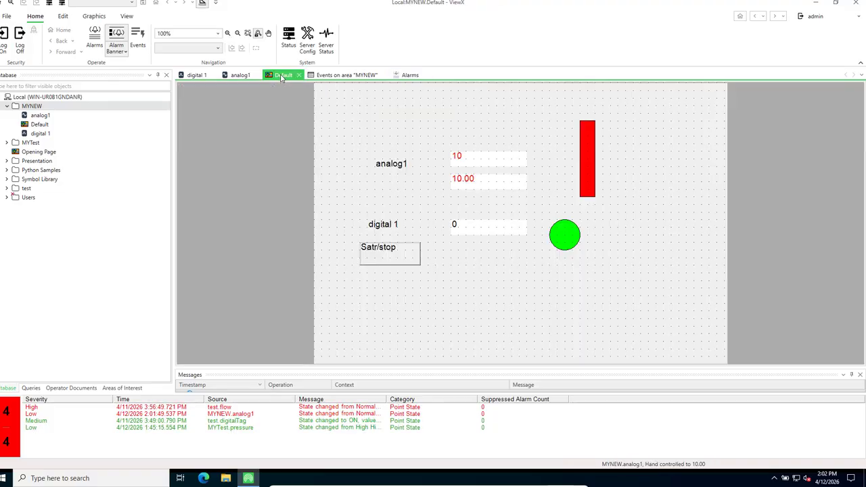
In run mode, hand-control analog1 to 95 and check its alarm and events
click(203, 3)
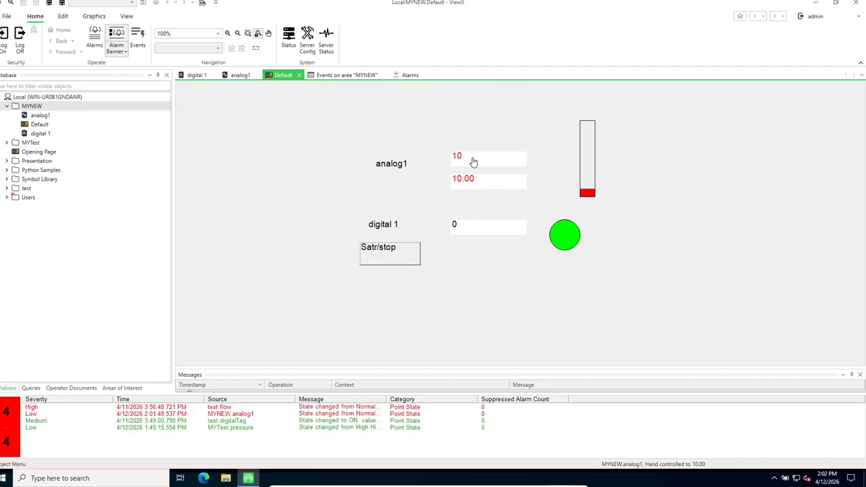
right_click(473, 162)
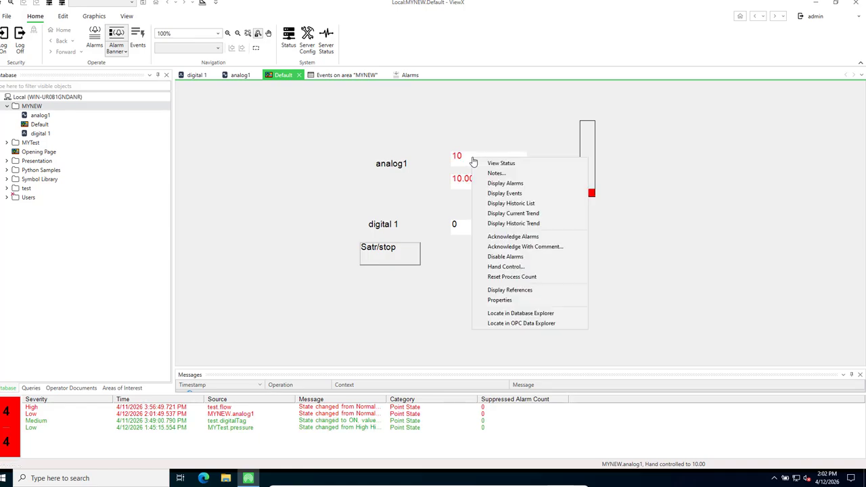
click(506, 267)
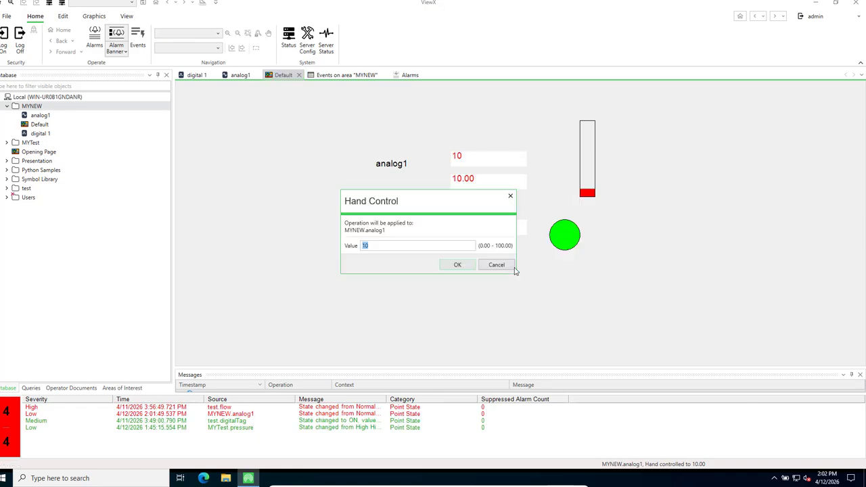
text(95)
click(459, 267)
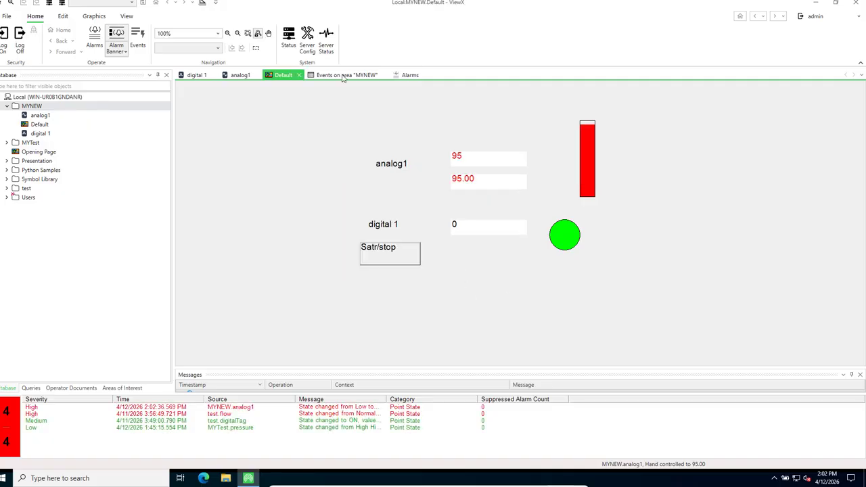
click(407, 76)
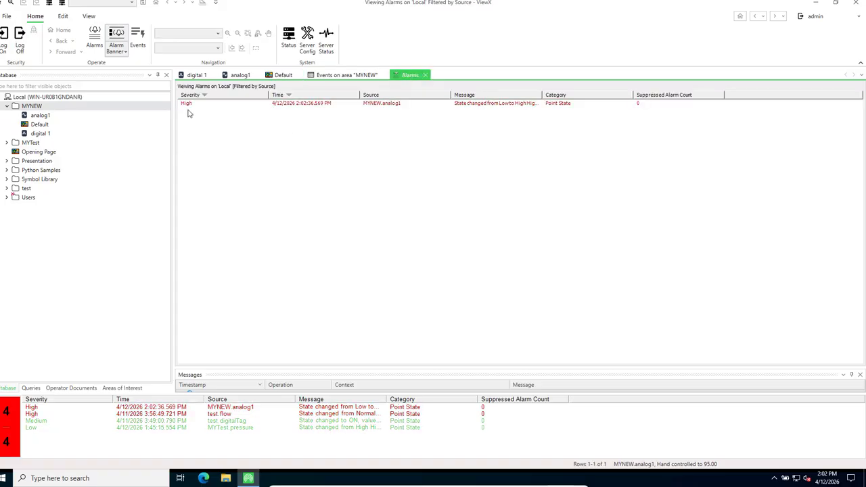
click(346, 76)
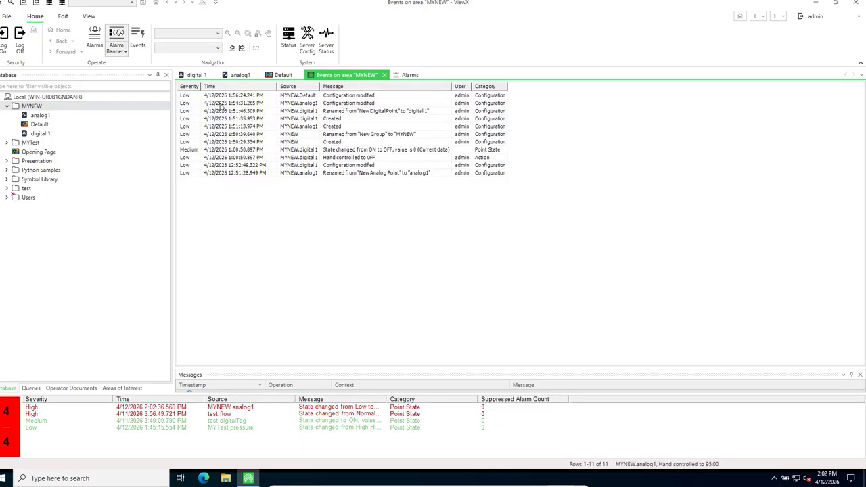
click(281, 75)
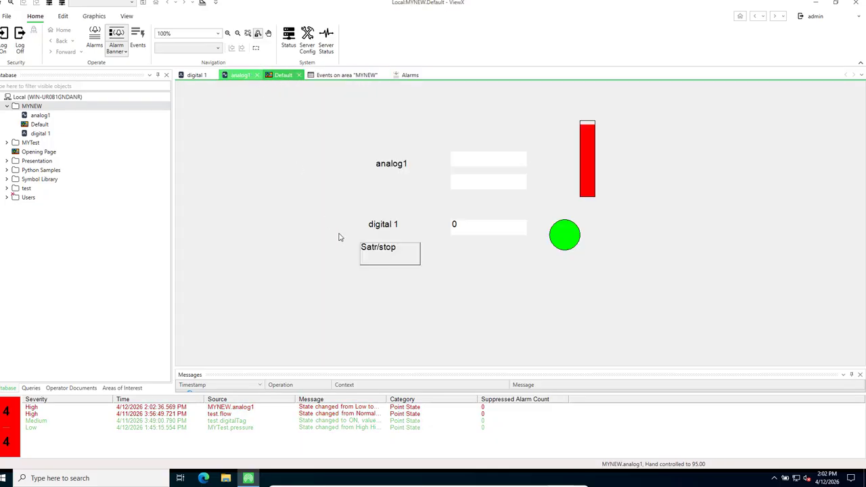
Switch digital 1 ON with the Satr/stop button, then return to edit mode
click(389, 260)
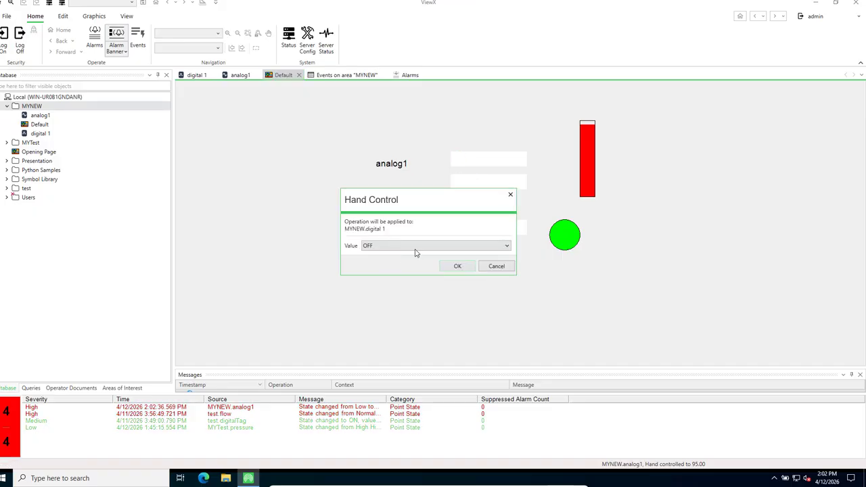
click(506, 249)
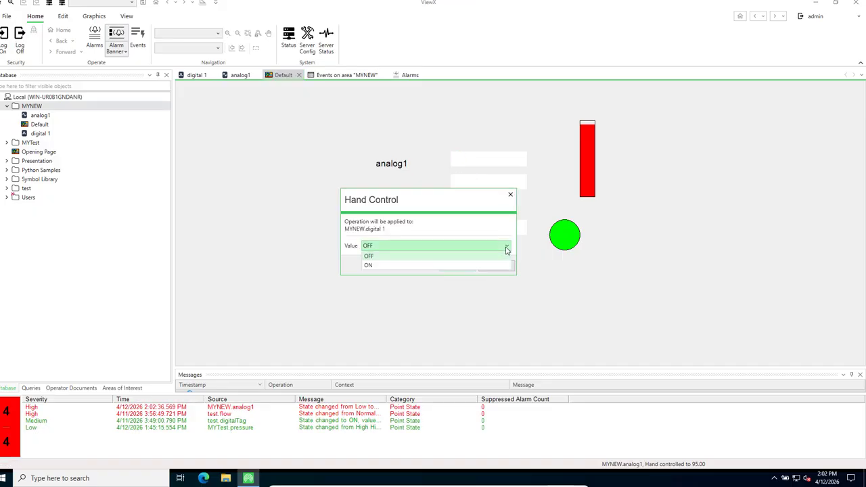
click(410, 265)
click(458, 265)
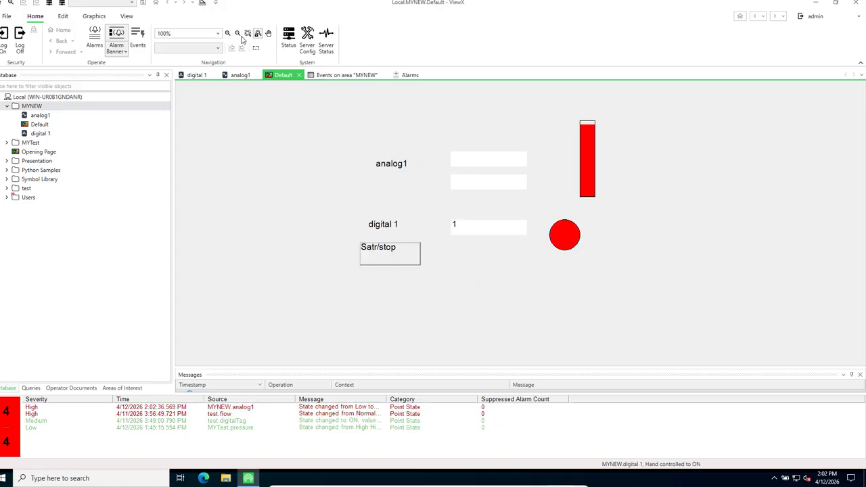
click(203, 3)
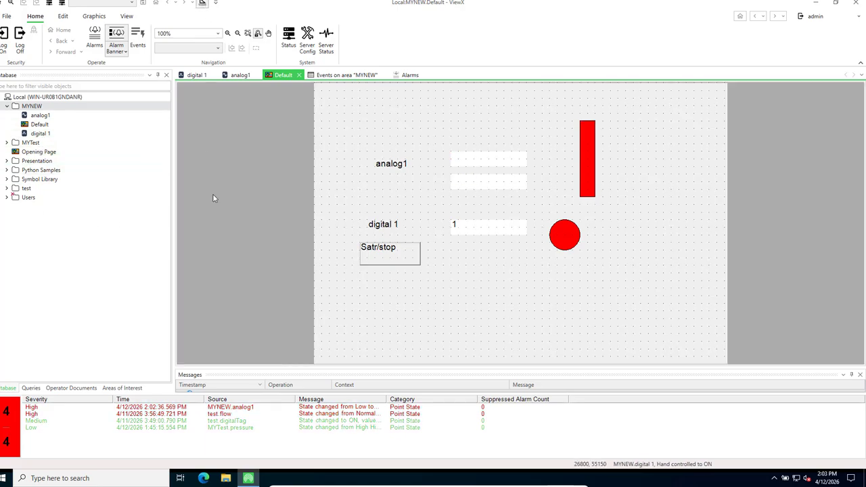
Add a centred horizontal bar for analog1 and move it up beside the vertical bar
click(56, 117)
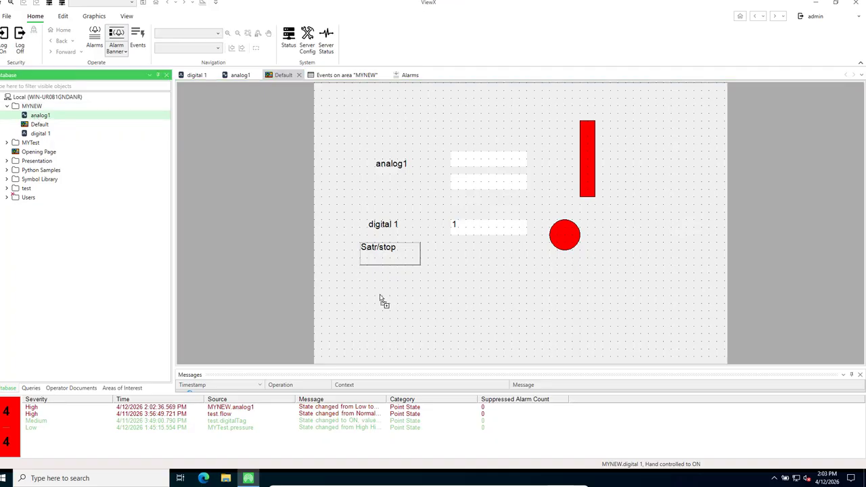
right_click(621, 232)
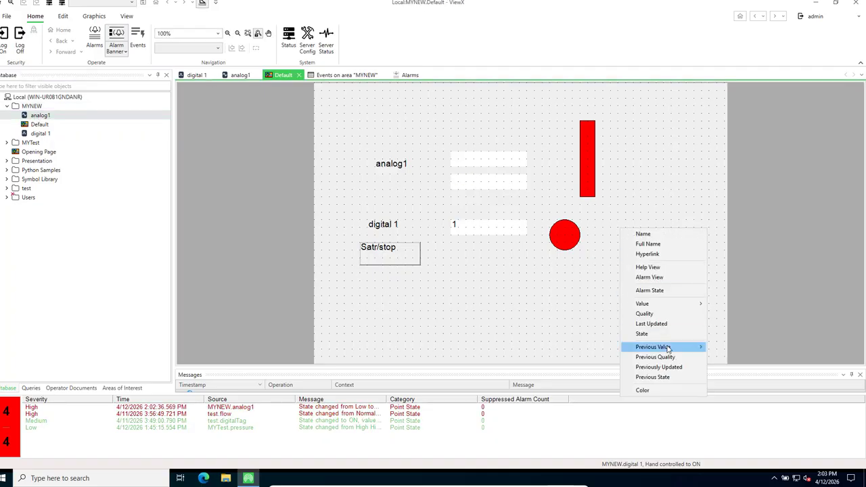
mouse_move(681, 307)
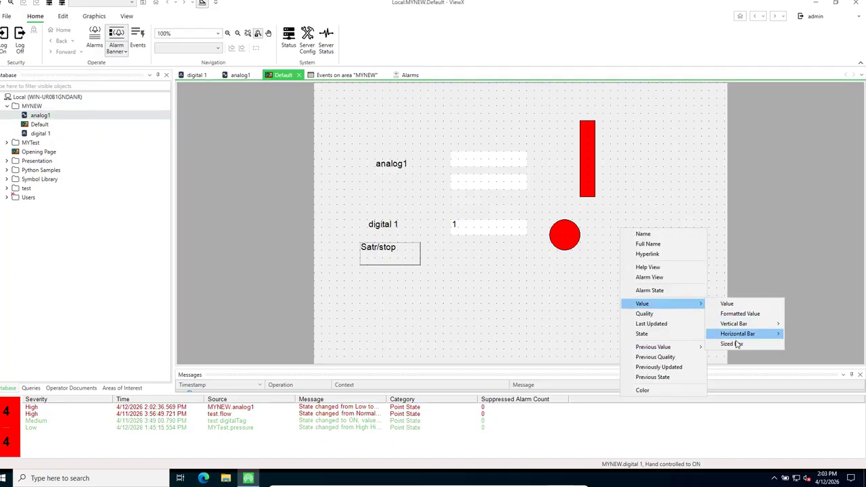
mouse_move(758, 337)
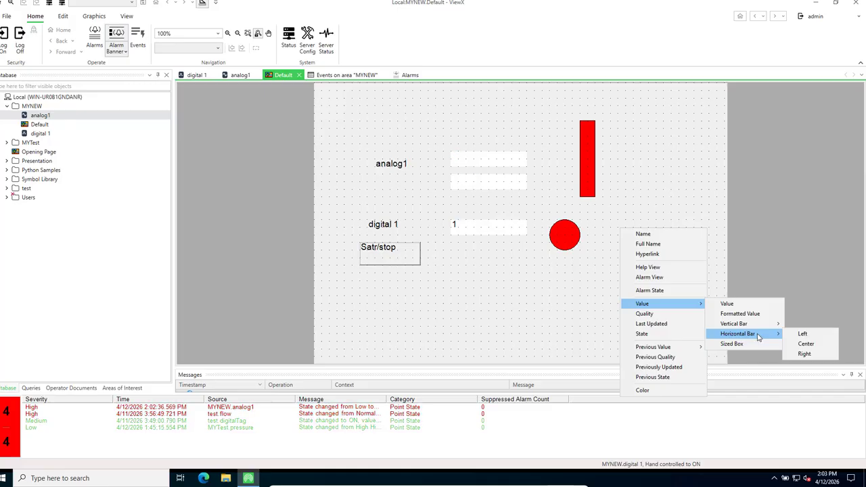
click(810, 342)
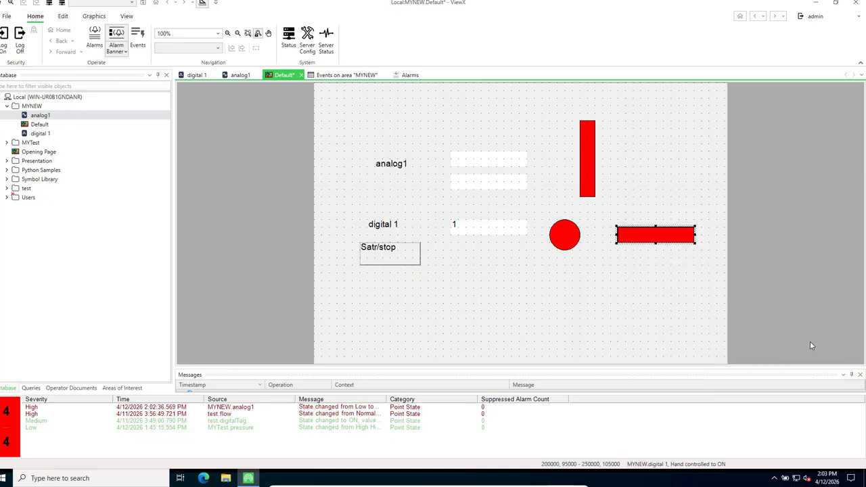
drag(644, 234, 652, 174)
Save the Default mimic and switch it to run mode
click(641, 246)
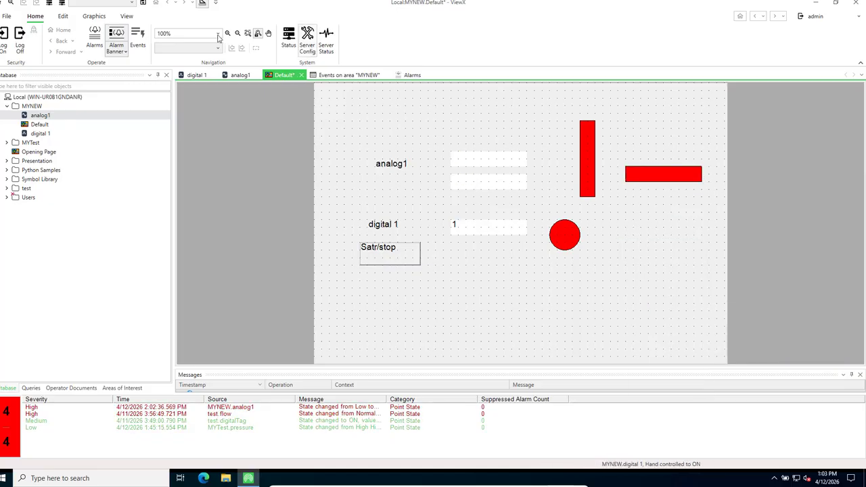
click(144, 3)
click(202, 4)
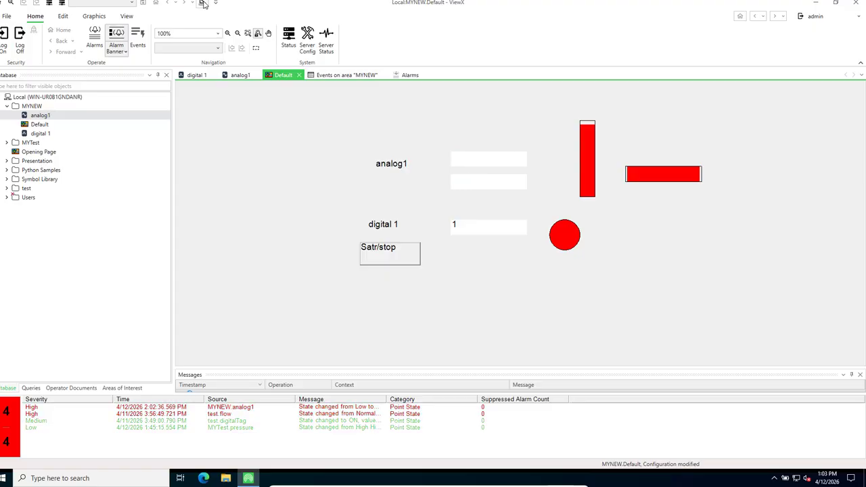
Hand-control analog1 to 50 so both bars show a half-full green fill
right_click(470, 162)
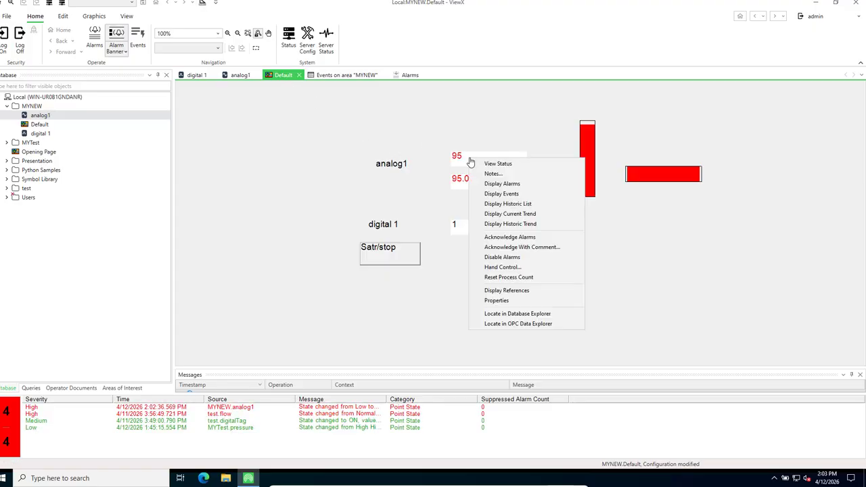
click(512, 267)
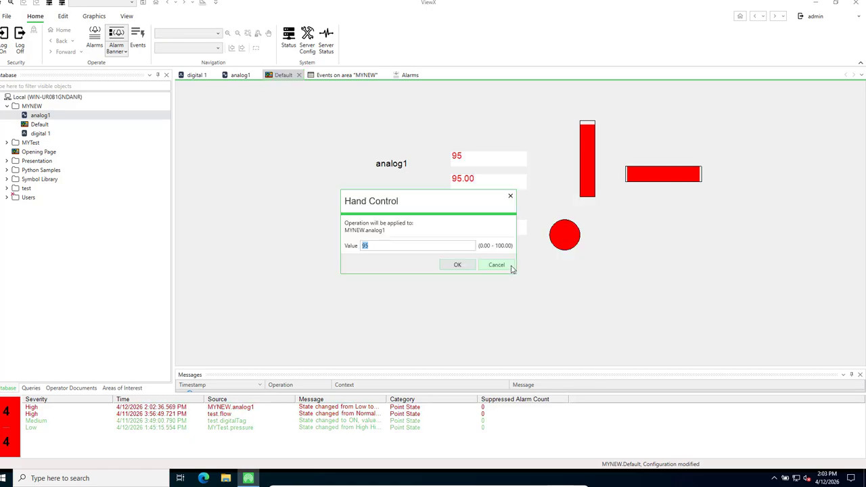
text(5)
click(457, 266)
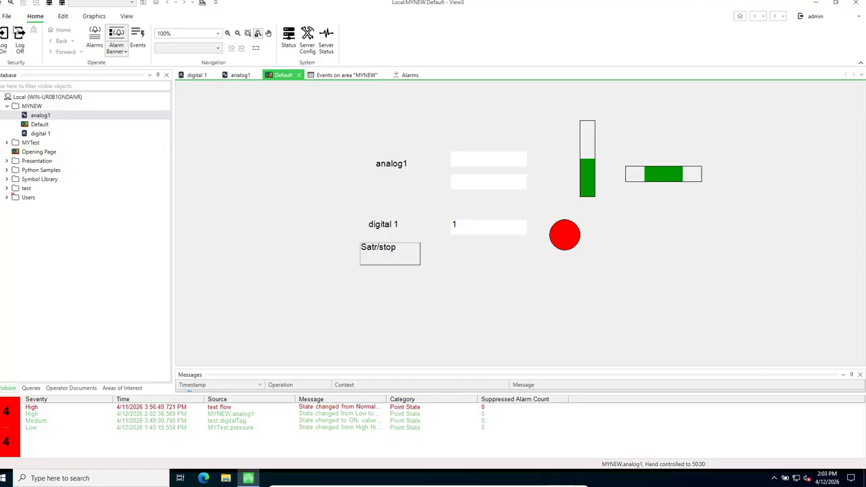
click(63, 19)
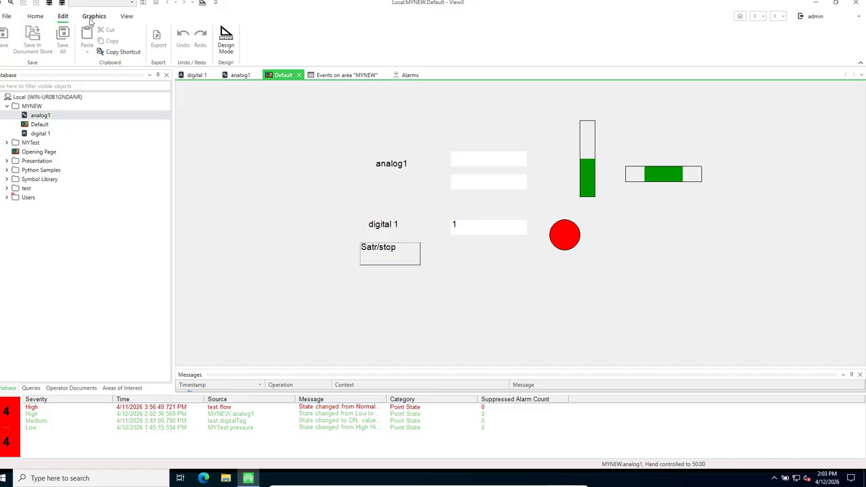
Put the Default mimic back into Design Mode and exit the virtual machine's full-screen view
click(90, 19)
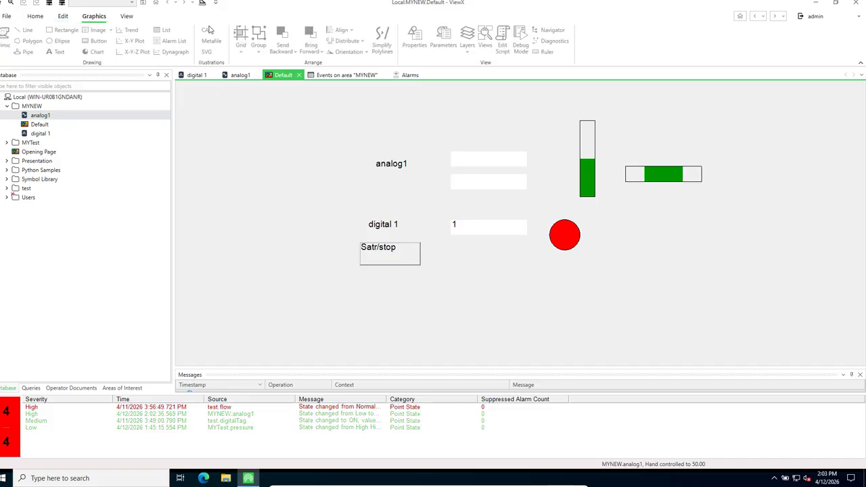
click(201, 4)
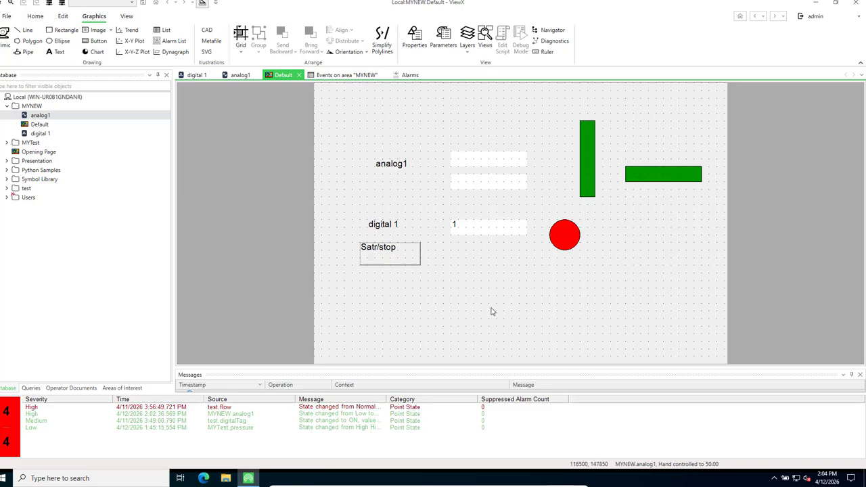
mouse_move(572, 483)
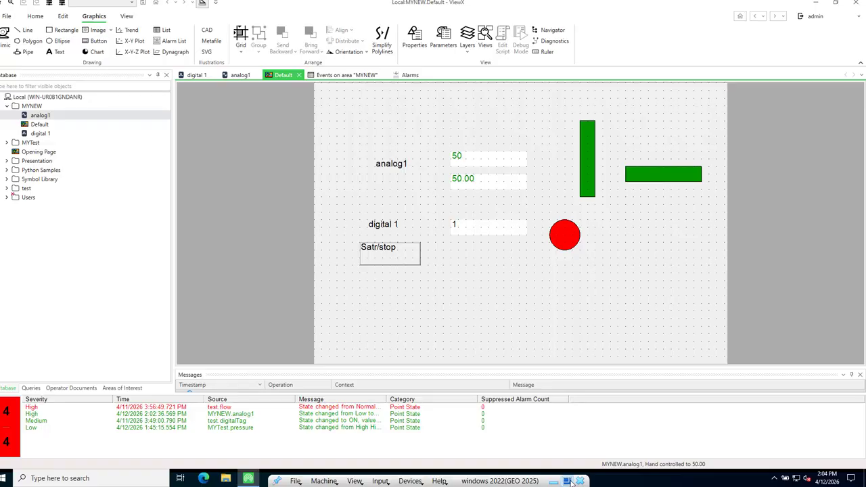
click(572, 483)
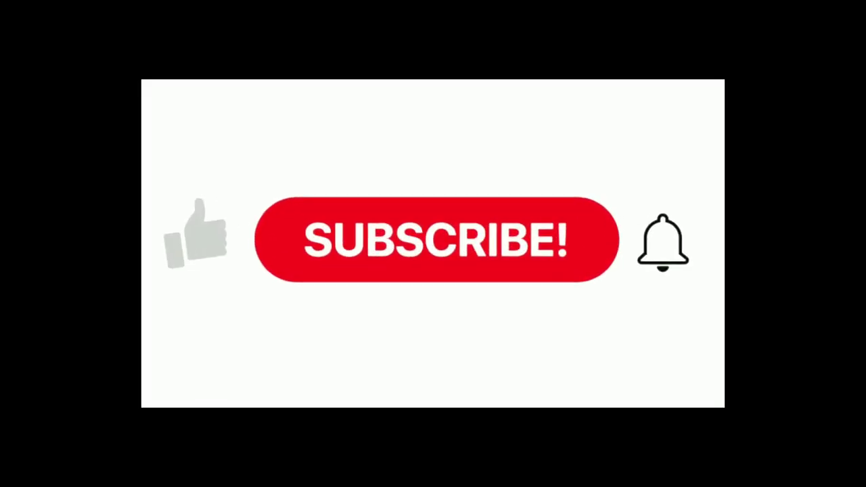